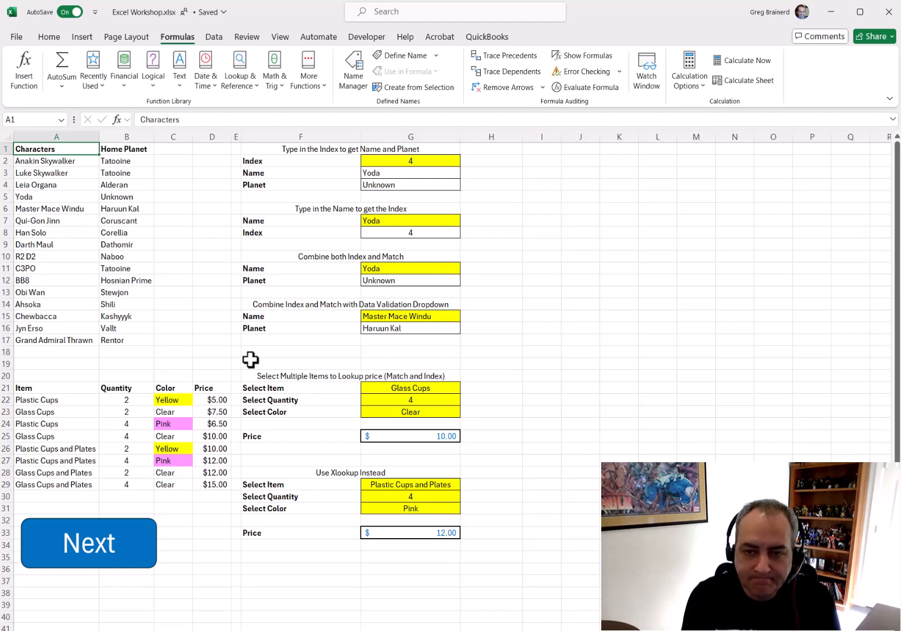
Inspect the index input in G2, the Yoda row and the character list in A2:A17
{"action": "left_click", "coordinate": [391, 159]}
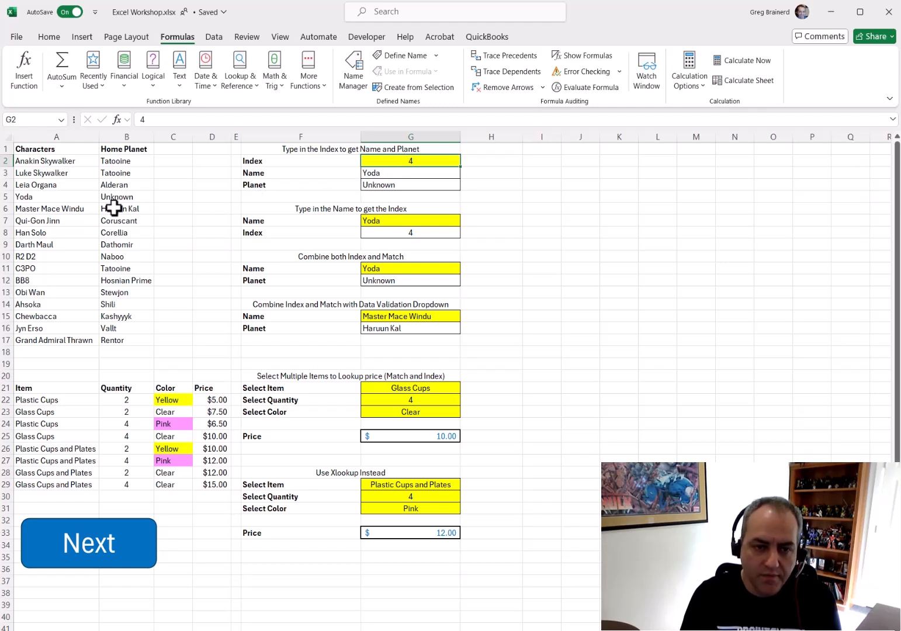
{"action": "left_click", "coordinate": [4, 197]}
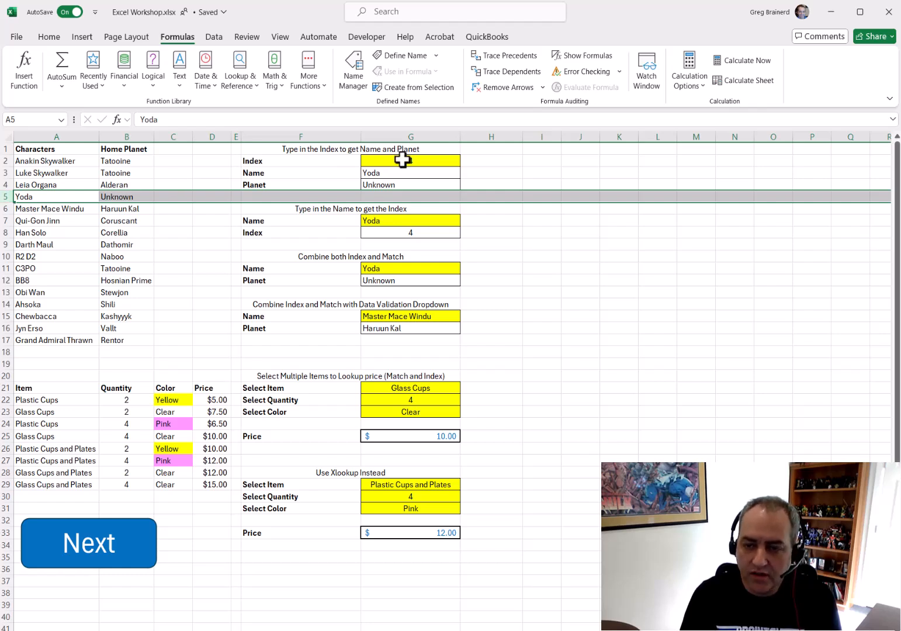
{"action": "left_click", "coordinate": [60, 164]}
{"action": "left_click_drag", "start_coordinate": [60, 164], "coordinate": [71, 339]}
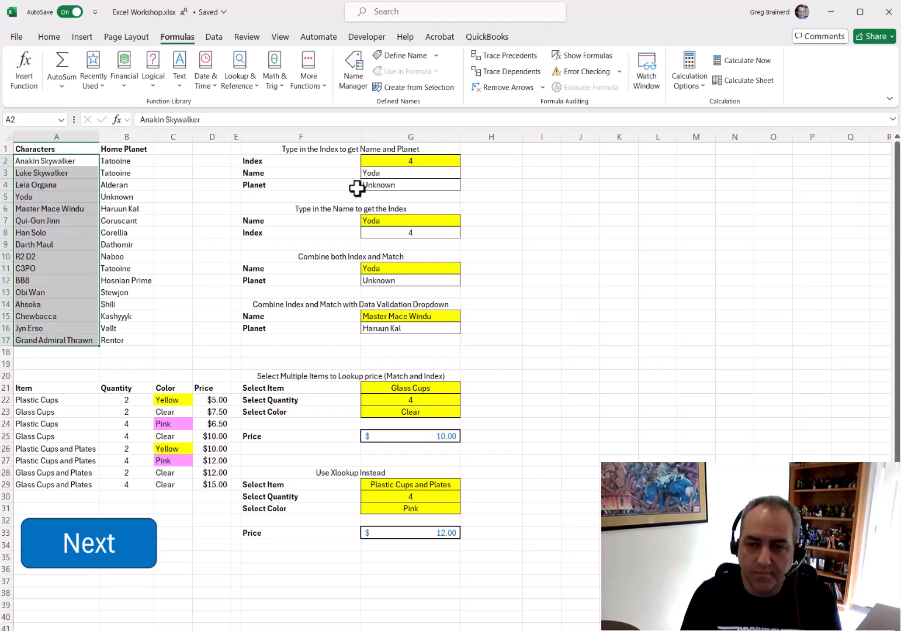
Test index 1 in G2 for the name and planet lookup, and set the index to 16
{"action": "left_click", "coordinate": [407, 159]}
{"action": "type", "text": "1"}
{"action": "key", "text": "Return"}
{"action": "key", "text": "Up"}
{"action": "type", "text": "16"}
{"action": "key", "text": "Return"}
{"action": "key", "text": "Up"}
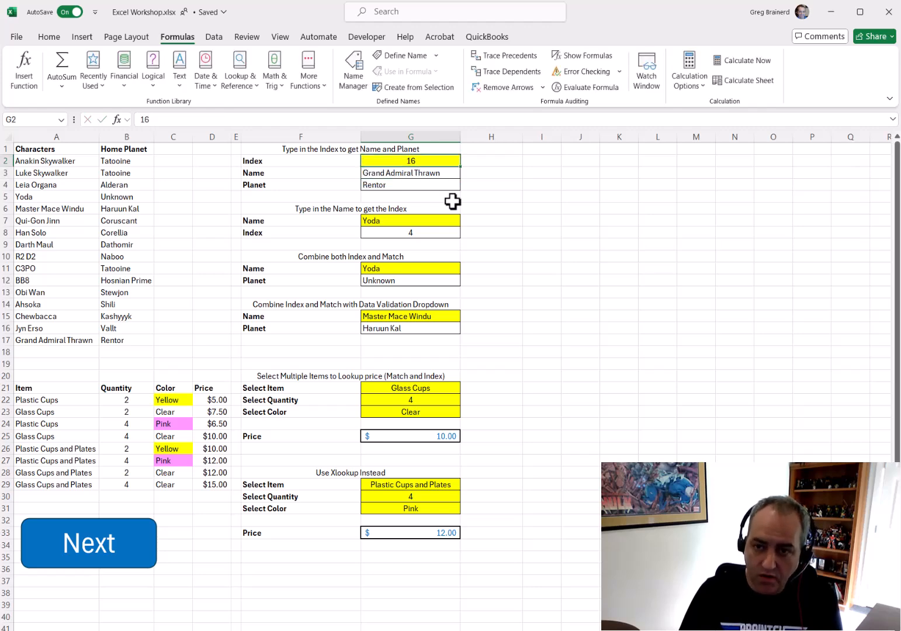
Examine the INDEX formula behind the name result in G3 and the ranges it references
{"action": "key", "text": "Down"}
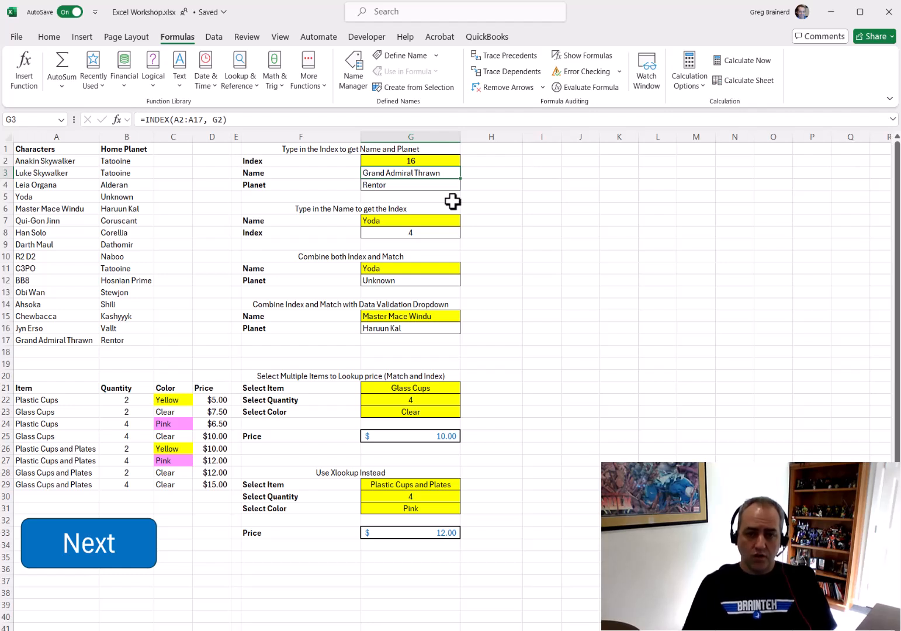
{"action": "left_click", "coordinate": [191, 120]}
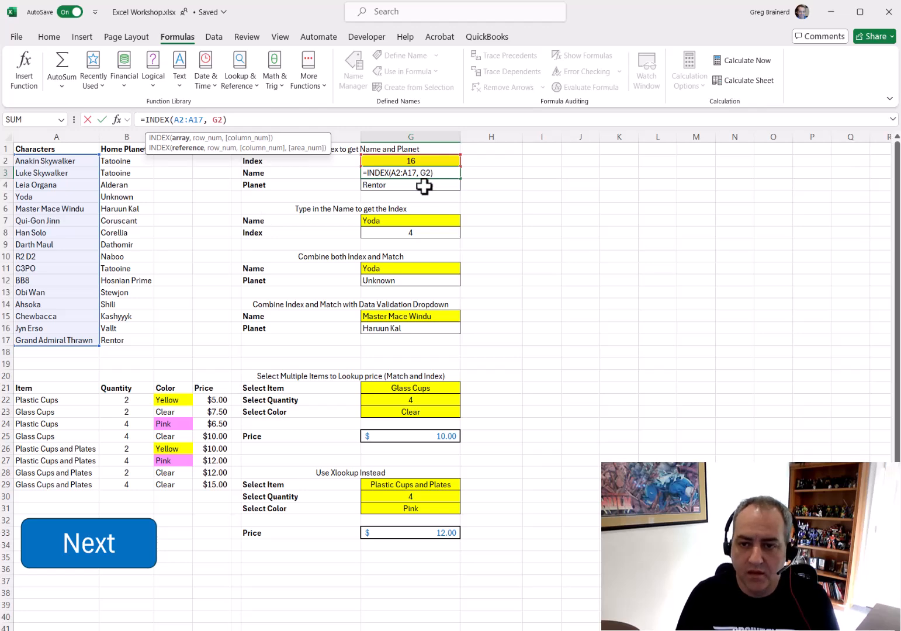
{"action": "key", "text": "Return"}
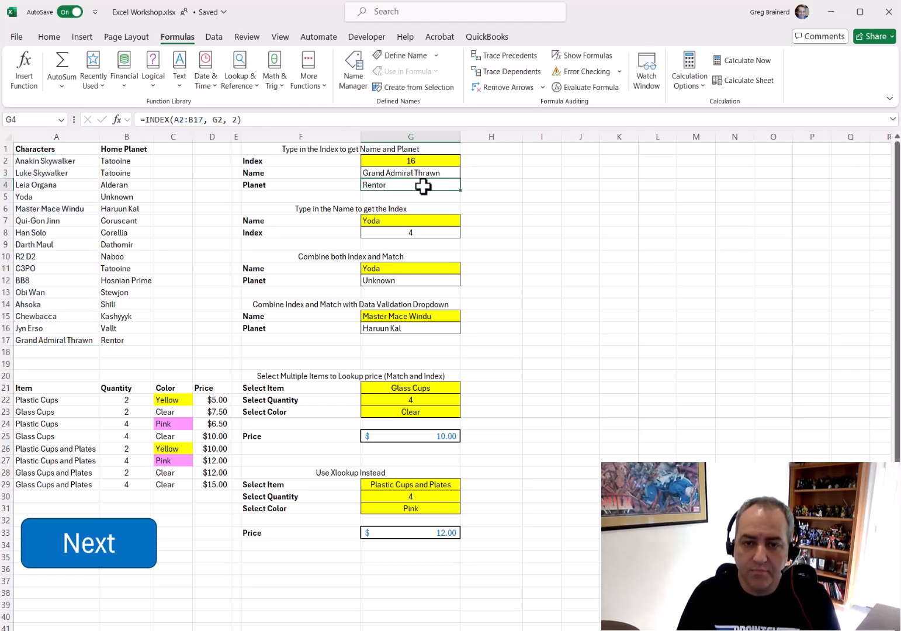
Try column number 1 in the planet INDEX formula in G4, and set the column number back to 2
{"action": "left_click", "coordinate": [197, 120]}
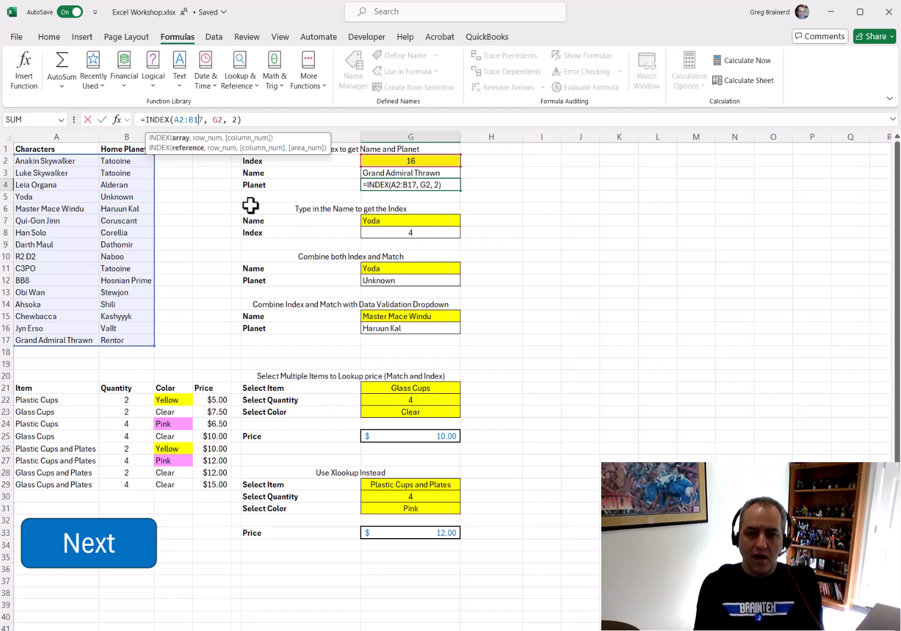
{"action": "key", "text": "Right"}
{"action": "key", "text": "Right"}
{"action": "key", "text": "Right"}
{"action": "key", "text": "Right"}
{"action": "key", "text": "Right"}
{"action": "key", "text": "Right"}
{"action": "key", "text": "Right"}
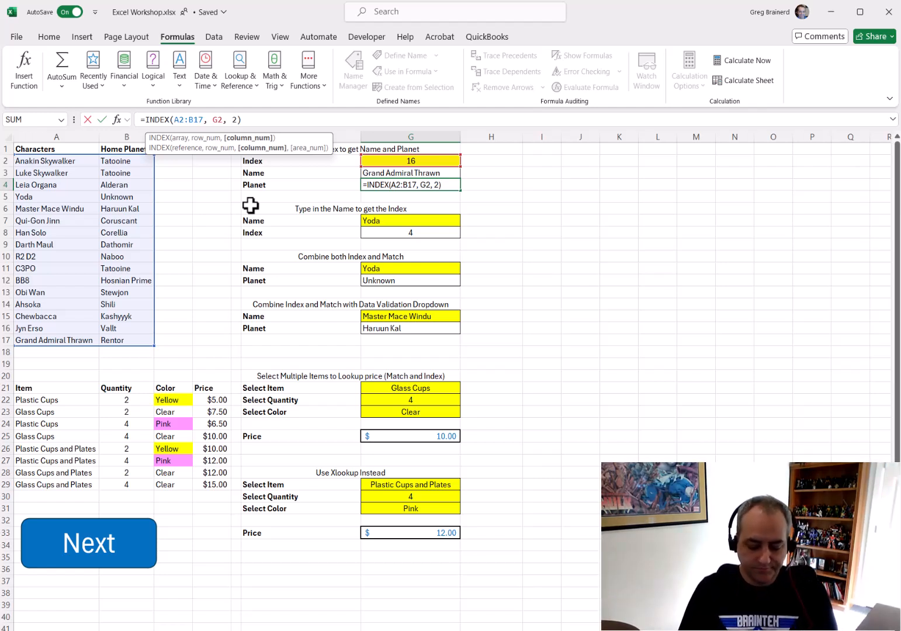
{"action": "key", "text": "Delete"}
{"action": "type", "text": "1"}
{"action": "key", "text": "ctrl+Return"}
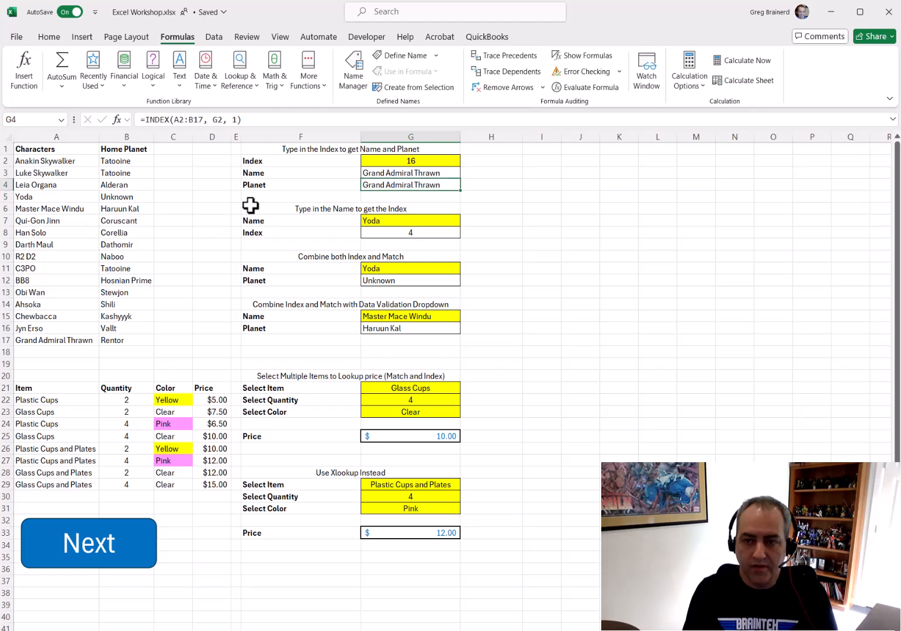
{"action": "left_click", "coordinate": [234, 120]}
{"action": "key", "text": "BackSpace"}
{"action": "type", "text": "2"}
{"action": "key", "text": "ctrl+Return"}
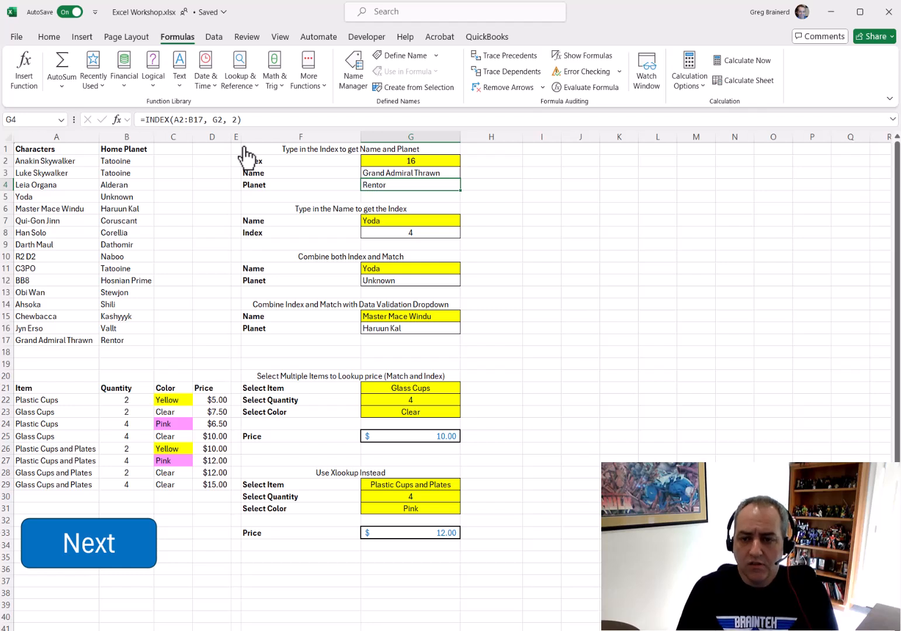
Enter Han Solo as the name in G7 to look up its index
{"action": "key", "text": "Down"}
{"action": "key", "text": "Down"}
{"action": "key", "text": "Down"}
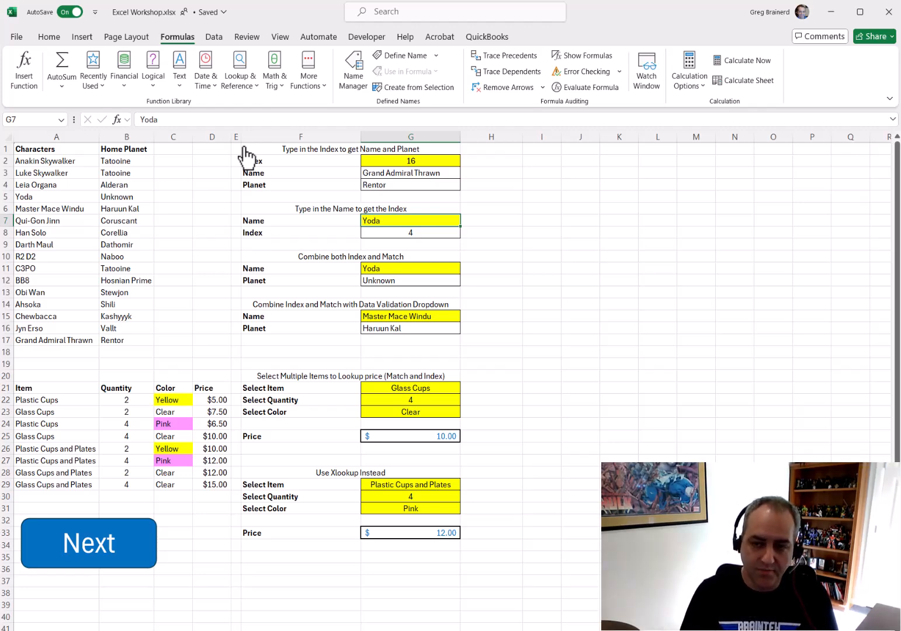
{"action": "type", "text": "H"}
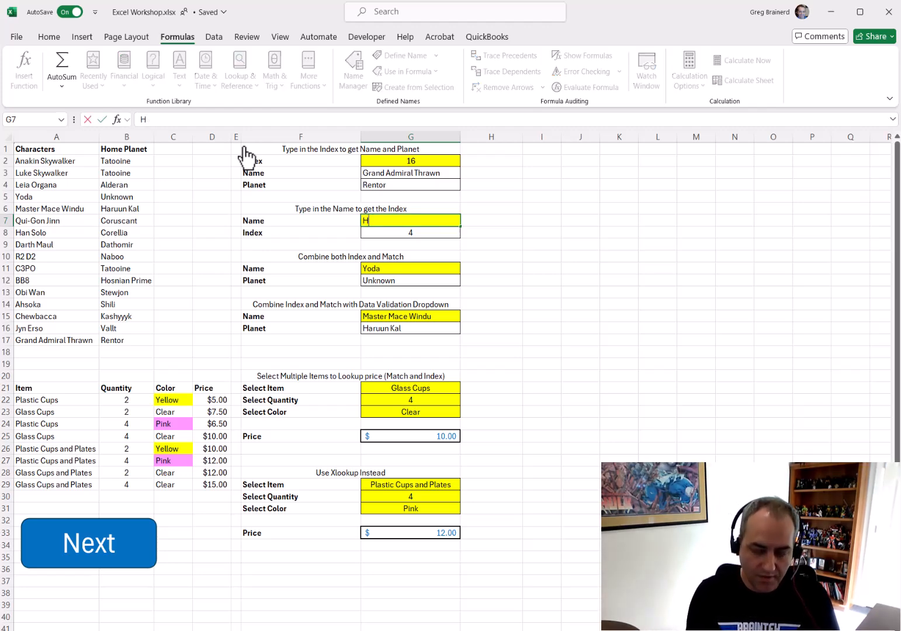
{"action": "type", "text": "an Solo"}
{"action": "key", "text": "Return"}
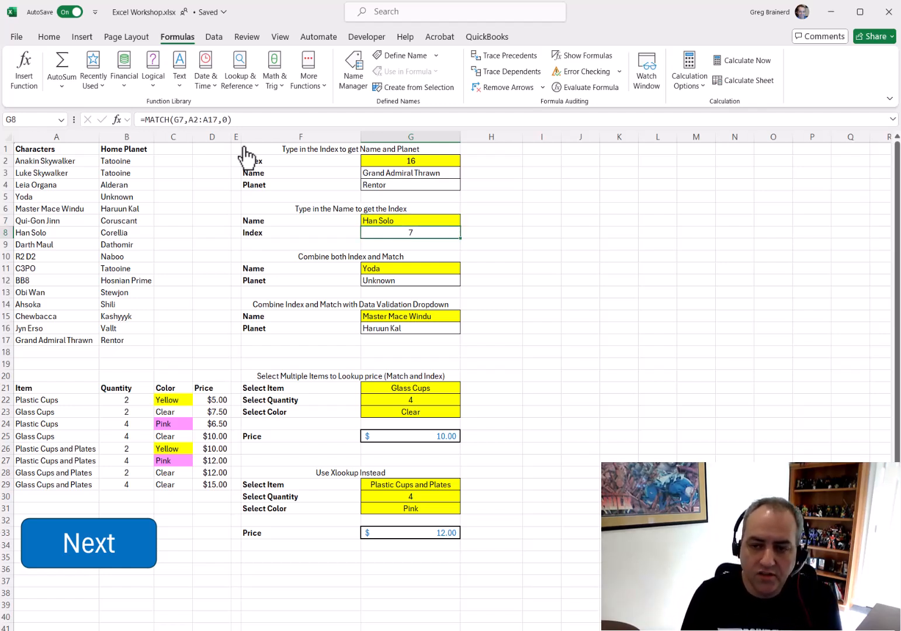
Examine the MATCH formula in G8, including its lookup array and match type, and the name cell G7 it refers to
{"action": "left_click", "coordinate": [191, 119]}
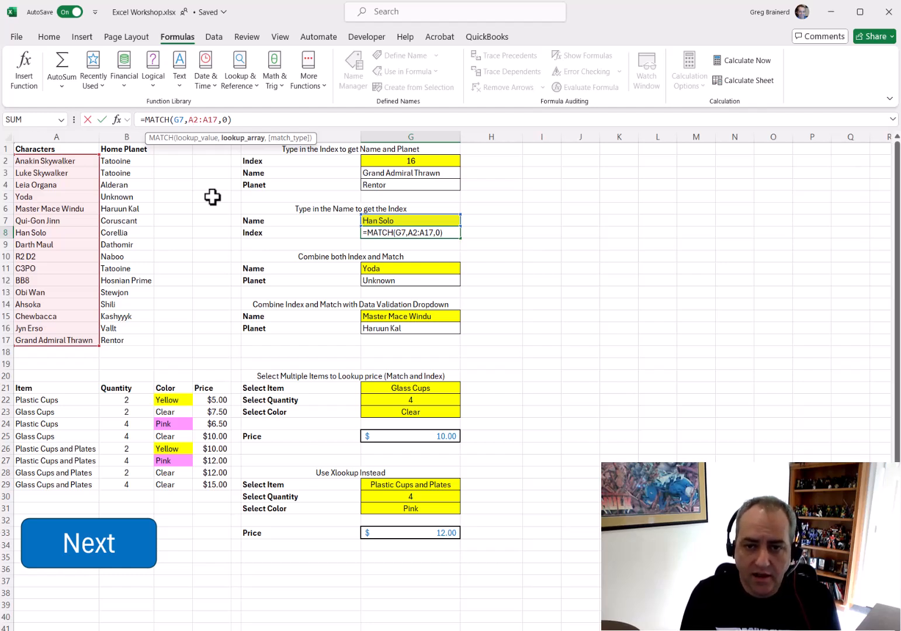
{"action": "key", "text": "Right"}
{"action": "key", "text": "Right"}
{"action": "key", "text": "Right"}
{"action": "key", "text": "Right"}
{"action": "key", "text": "Right"}
{"action": "key", "text": "Right"}
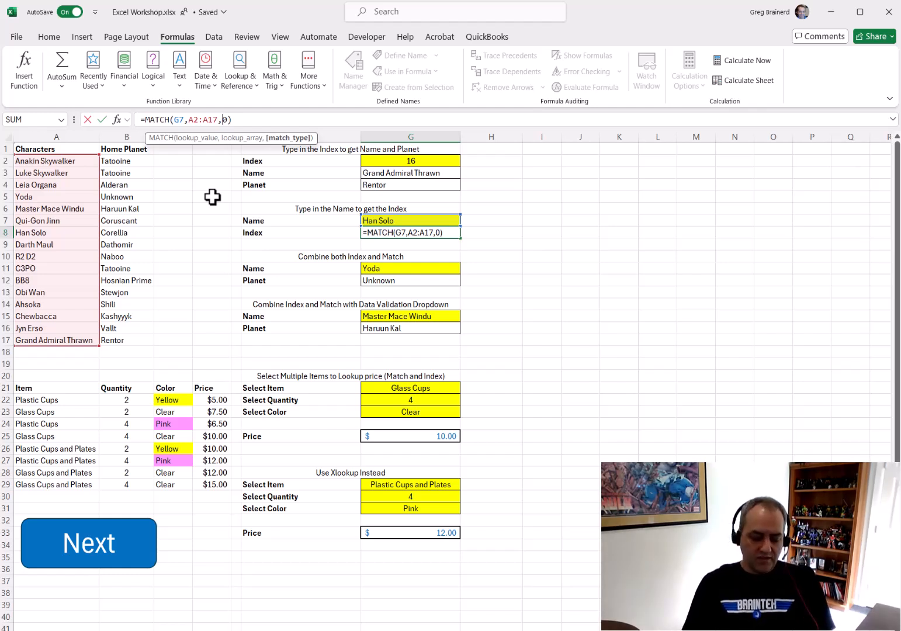
{"action": "key", "text": "ctrl+Return"}
{"action": "key", "text": "Up"}
{"action": "key", "text": "Down"}
{"action": "key", "text": "Up"}
{"action": "key", "text": "Down"}
{"action": "key", "text": "Down"}
{"action": "key", "text": "Up"}
{"action": "key", "text": "Up"}
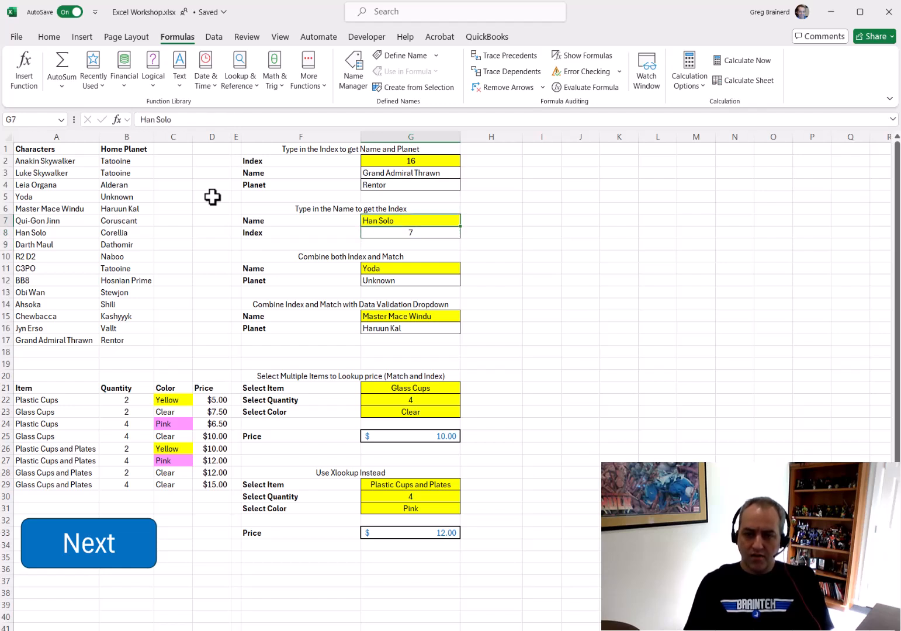
{"action": "key", "text": "Down"}
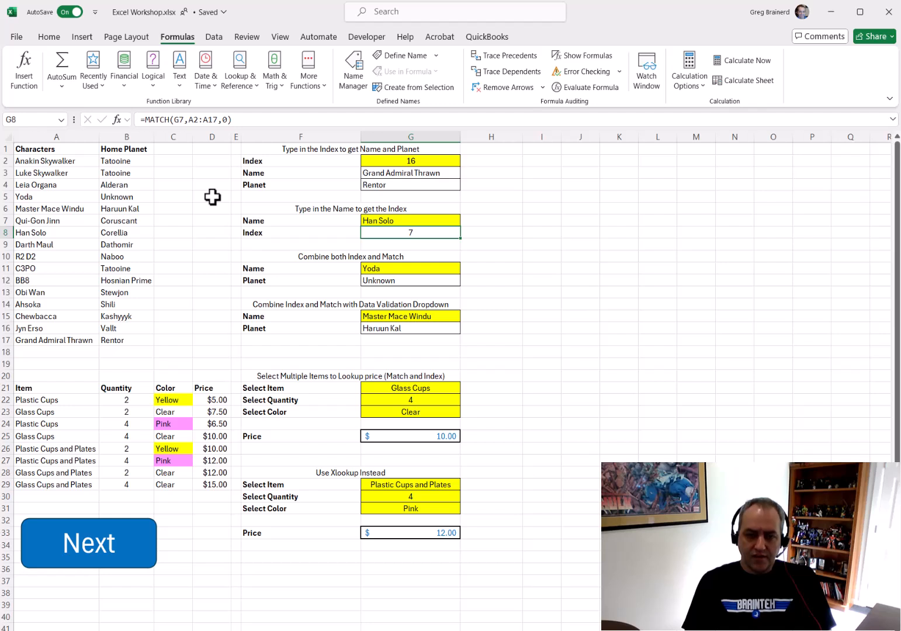
Enter Han Solo as the name in G11 of the combined Index and Match section
{"action": "key", "text": "Down"}
{"action": "key", "text": "Down"}
{"action": "key", "text": "Down"}
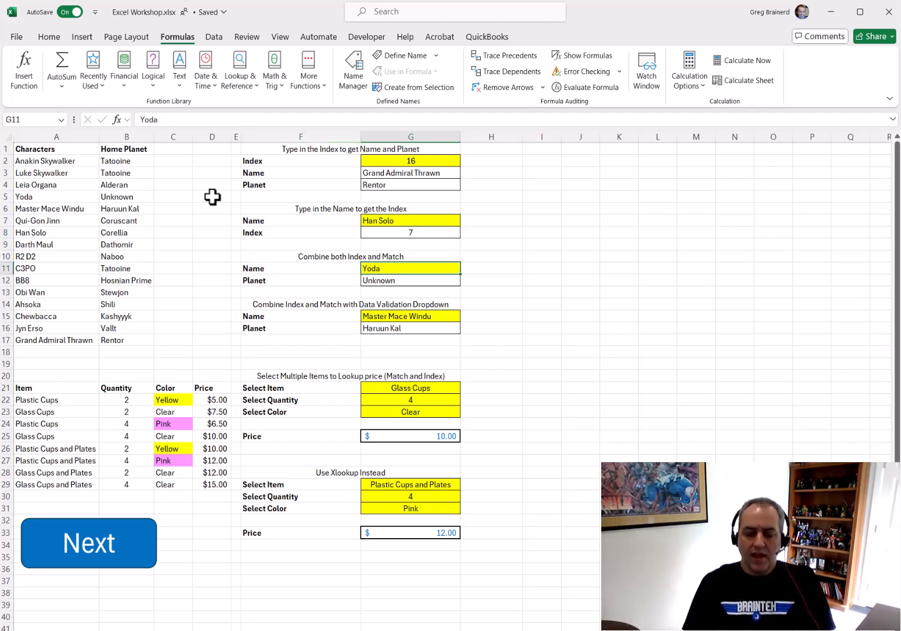
{"action": "type", "text": "Han Solo"}
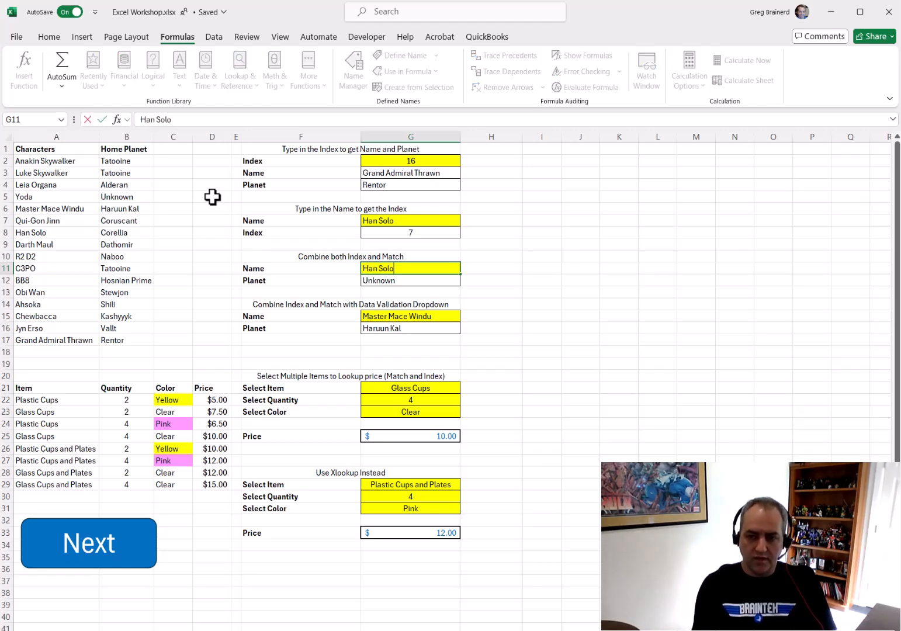
{"action": "key", "text": "Return"}
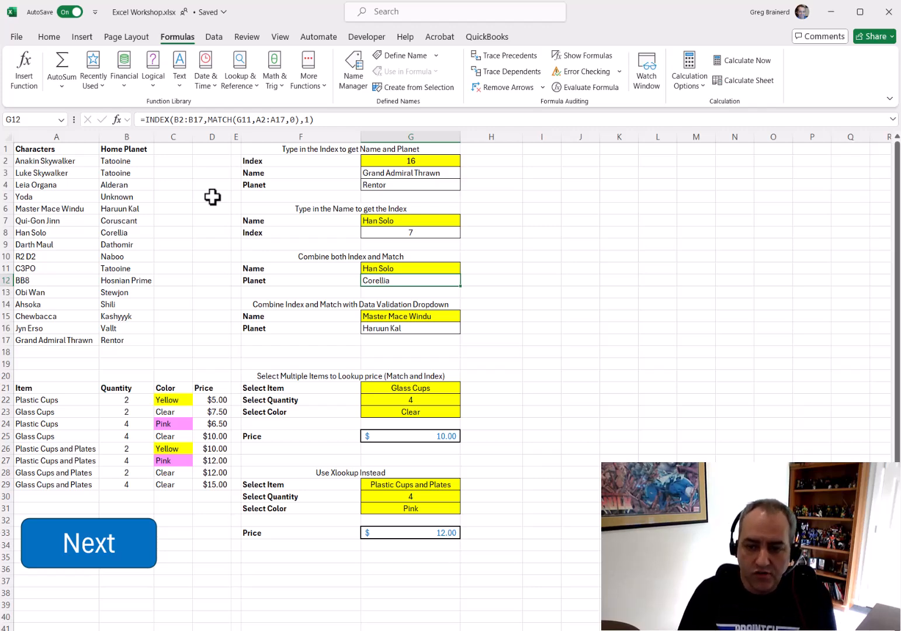
Examine the nested MATCH part and the B2:B17 array of the INDEX formula in G12
{"action": "left_click", "coordinate": [233, 119]}
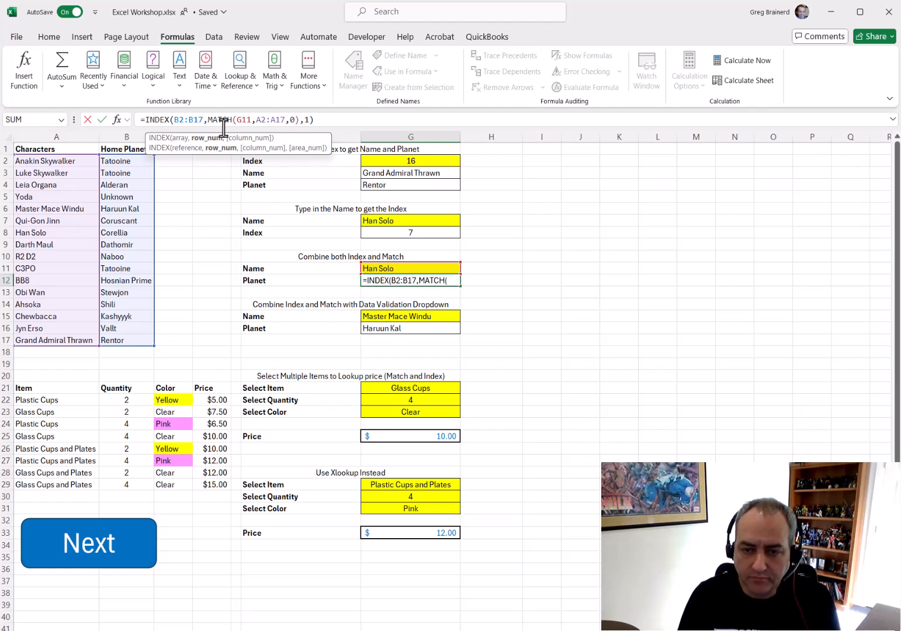
{"action": "left_click_drag", "start_coordinate": [208, 120], "coordinate": [288, 120]}
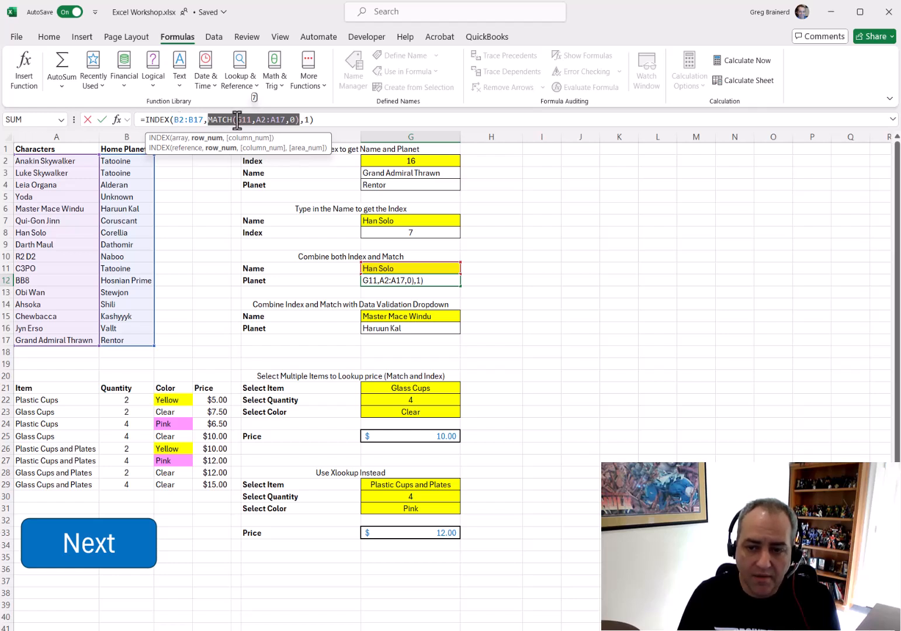
{"action": "left_click_drag", "start_coordinate": [174, 119], "coordinate": [201, 119]}
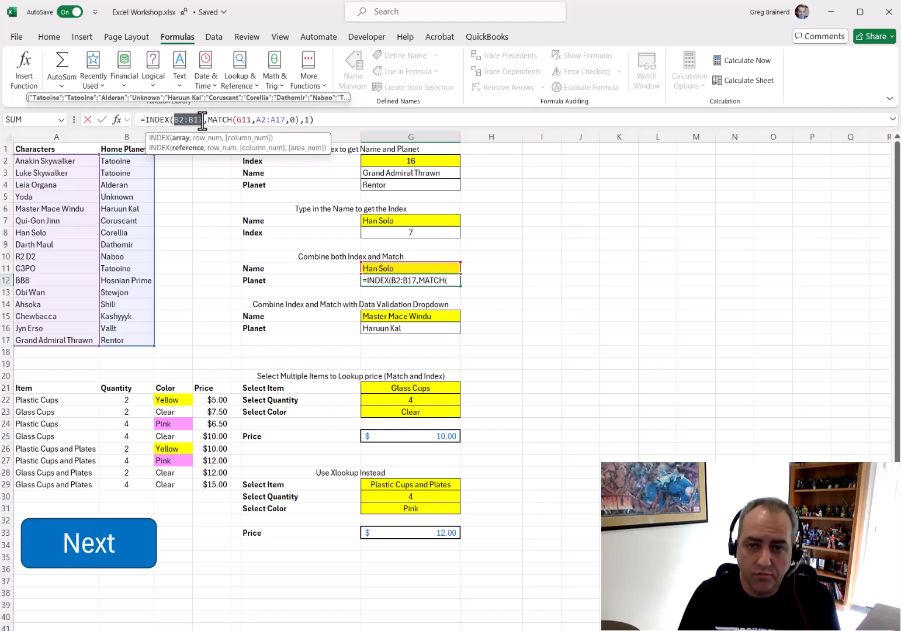
Try the INDEX and MATCH formula in G12 without its column number, and restore the column number 1
{"action": "left_click", "coordinate": [306, 119]}
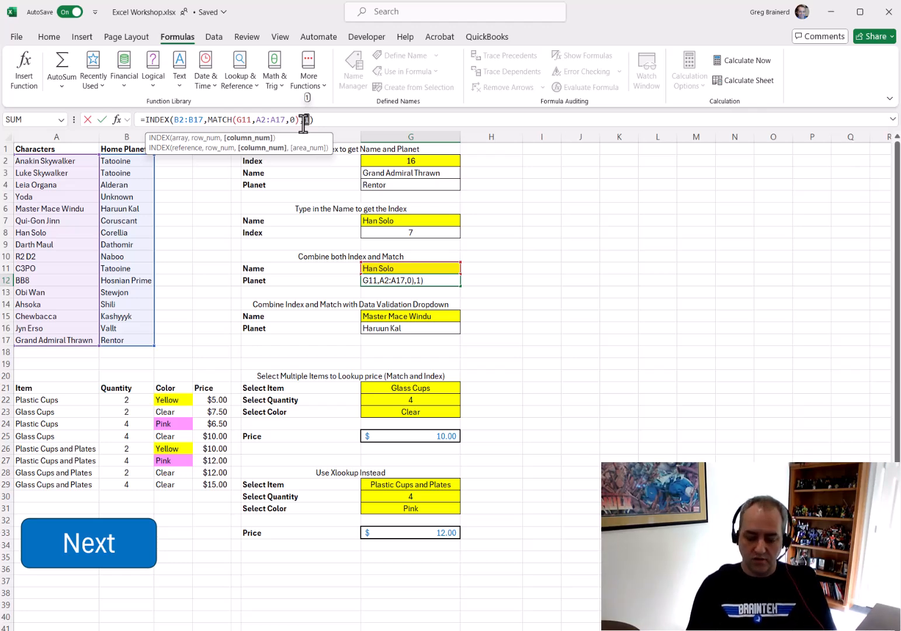
{"action": "key", "text": "ctrl+Return"}
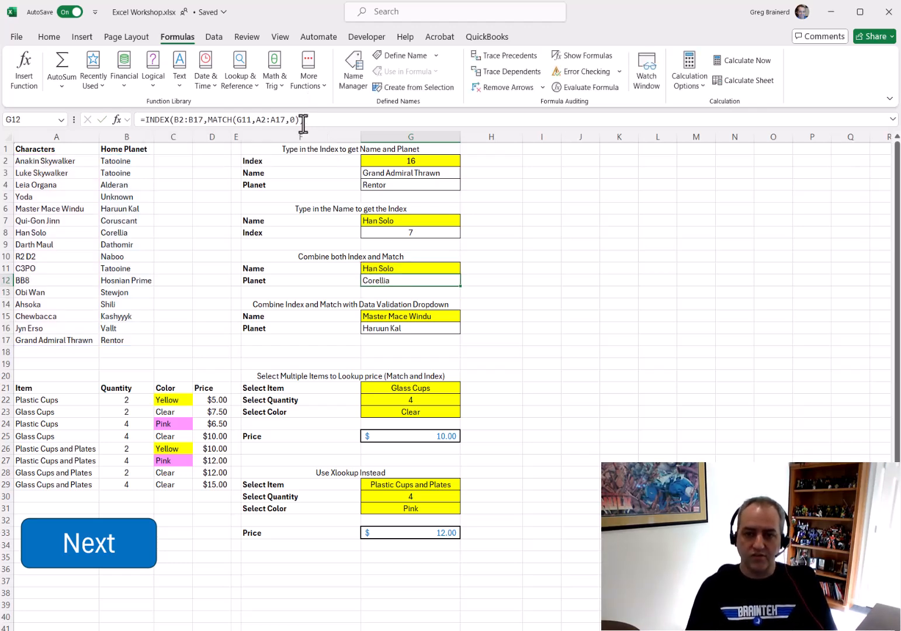
{"action": "type", "text": ",1"}
{"action": "key", "text": "ctrl+Return"}
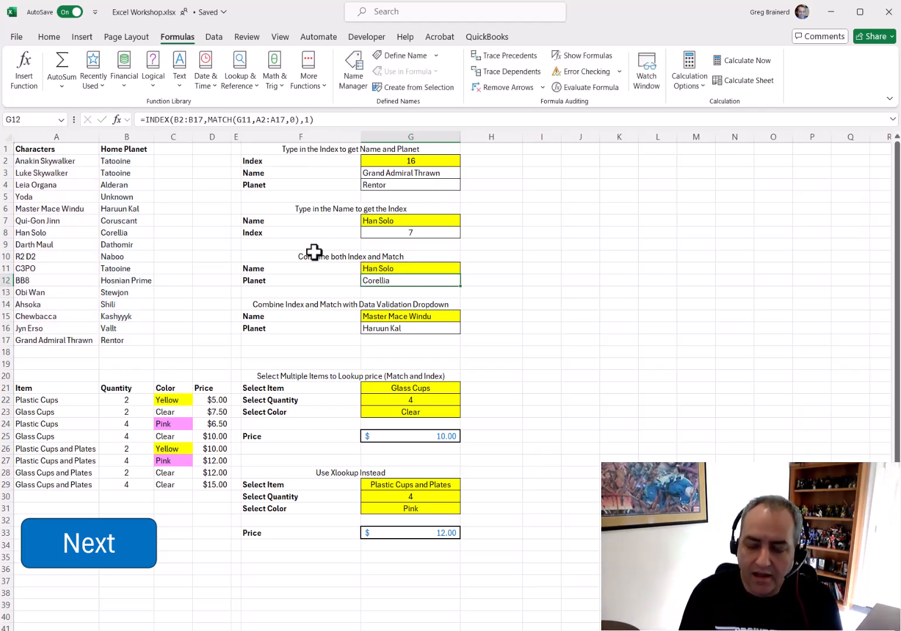
Try Yoda and BB8 as the name in G15's validation list and check the planet formula in G16
{"action": "left_click", "coordinate": [398, 317]}
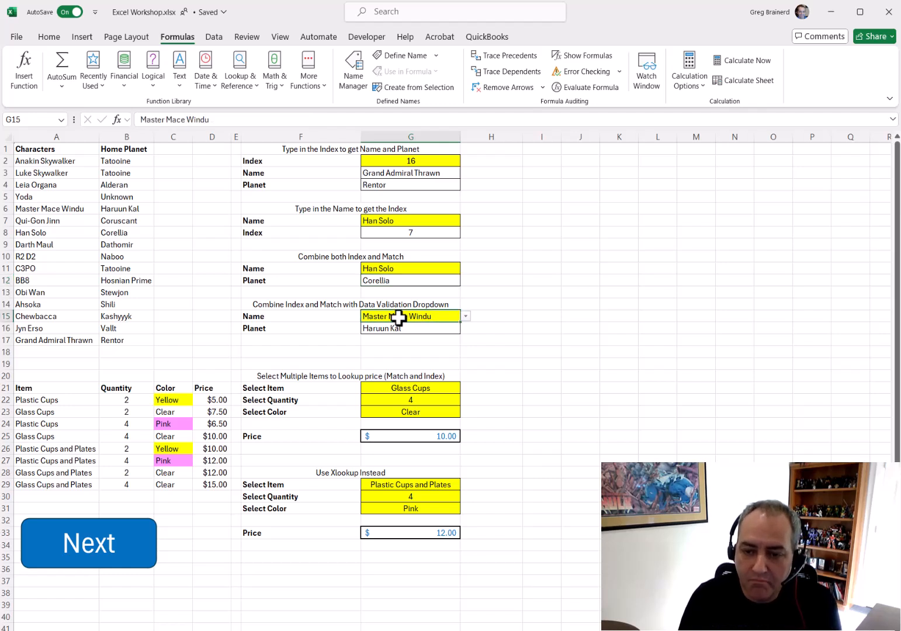
{"action": "left_click", "coordinate": [466, 316]}
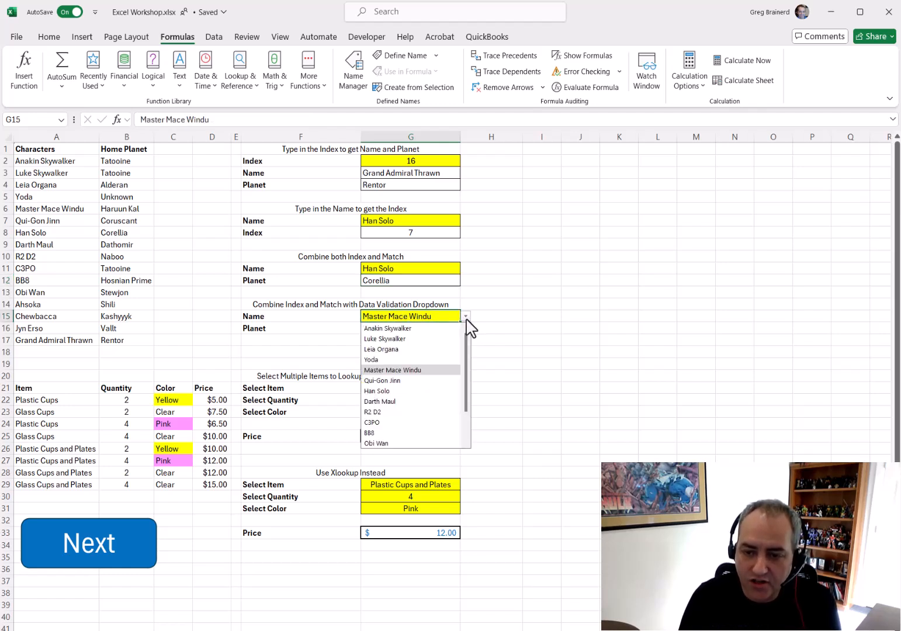
{"action": "mouse_move", "coordinate": [466, 346]}
{"action": "left_mouse_down"}
{"action": "mouse_move", "coordinate": [467, 411]}
{"action": "mouse_move", "coordinate": [467, 346]}
{"action": "left_mouse_up"}
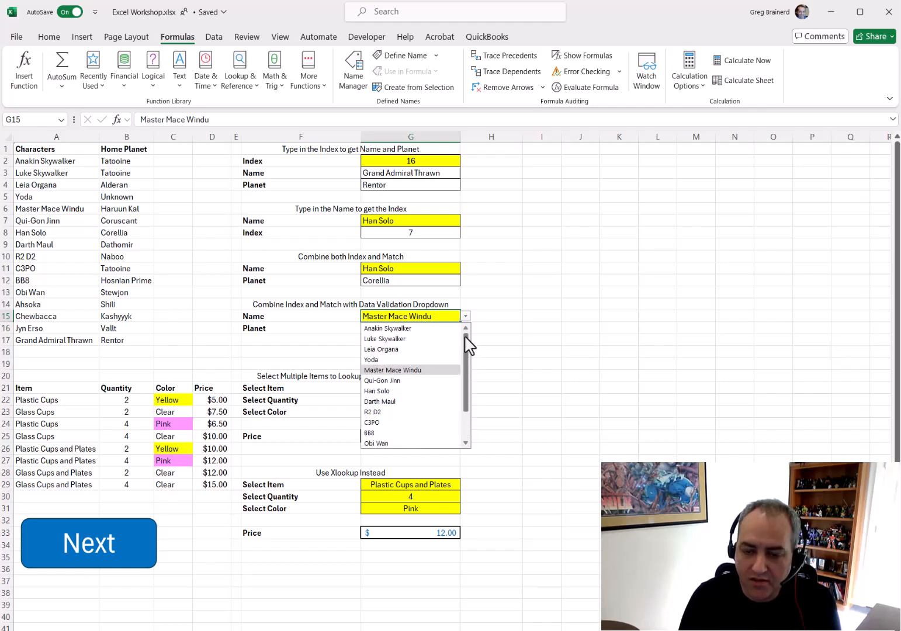
{"action": "left_click", "coordinate": [397, 359]}
{"action": "left_click", "coordinate": [466, 316]}
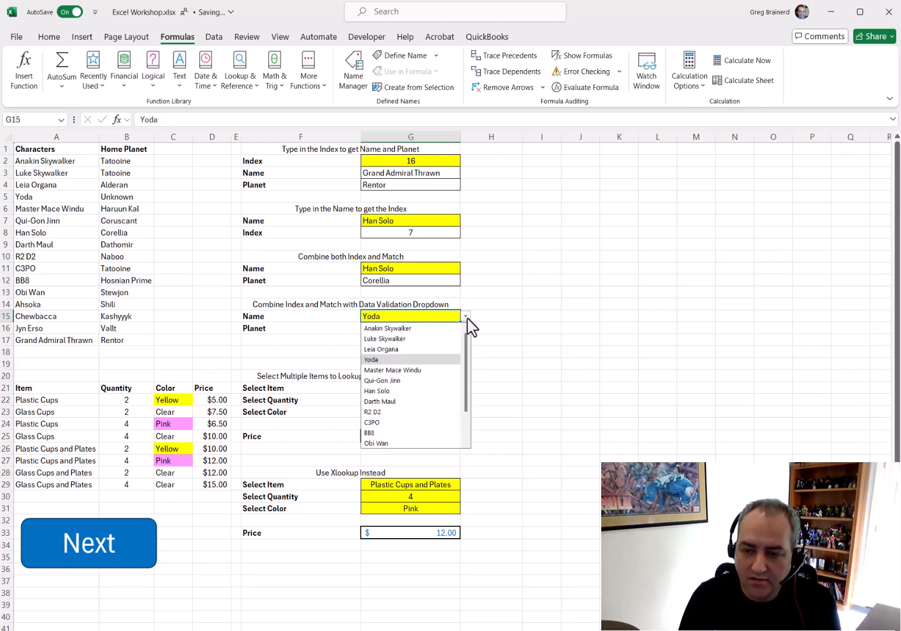
{"action": "left_click", "coordinate": [386, 432]}
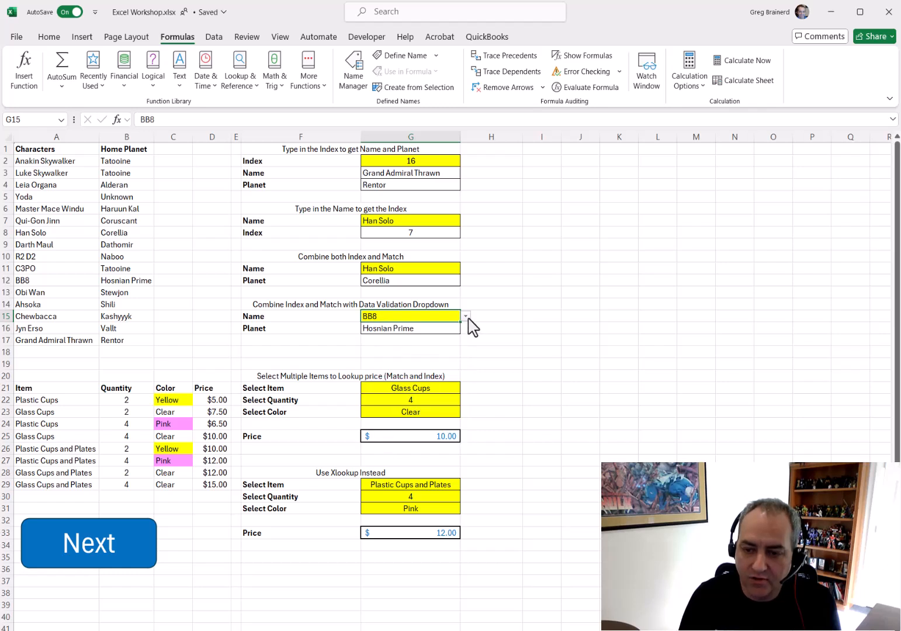
{"action": "left_click", "coordinate": [443, 329]}
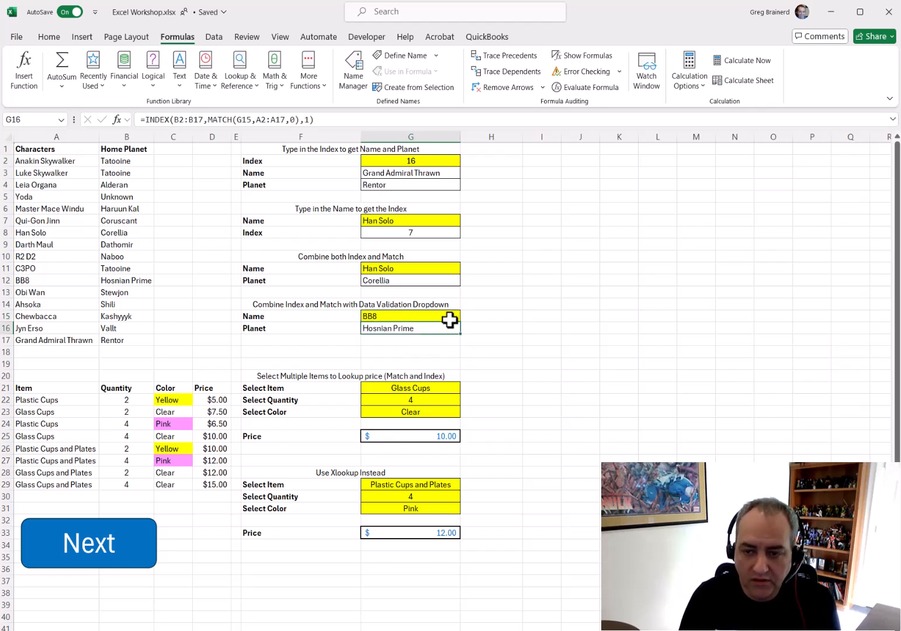
Choose Master Mace Windu from the validation list as the name in G15
{"action": "left_click", "coordinate": [447, 315]}
{"action": "left_click", "coordinate": [465, 316]}
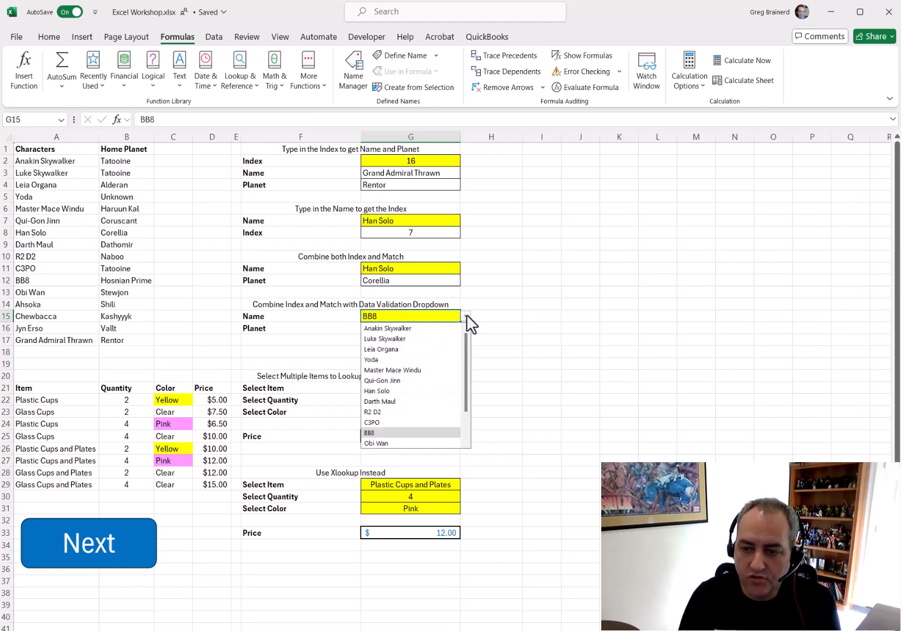
{"action": "left_click", "coordinate": [421, 370]}
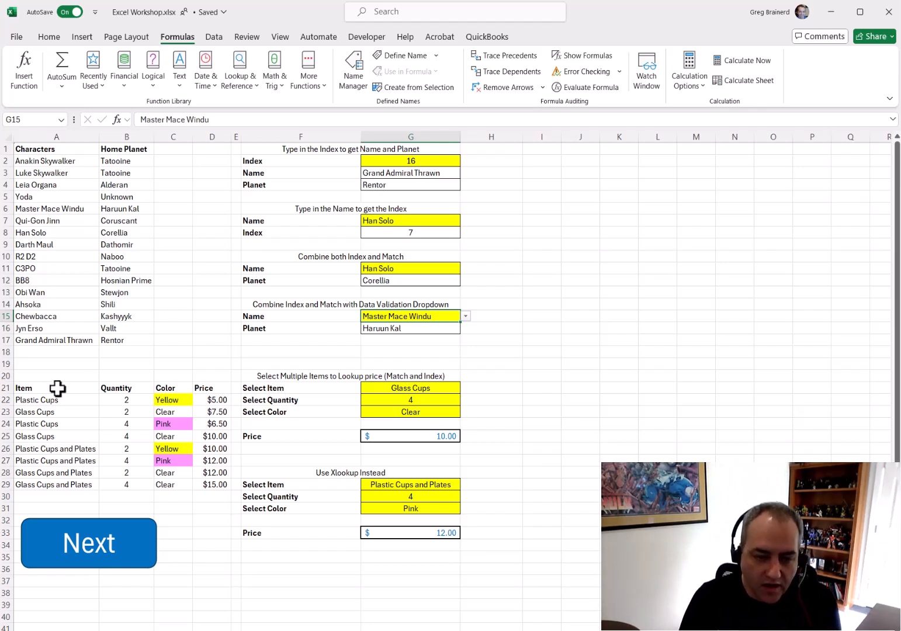
Examine the price table A21:D29, the item selector in G21 and the table row for 4 clear Glass Cups
{"action": "left_click", "coordinate": [38, 389]}
{"action": "left_click_drag", "start_coordinate": [37, 389], "coordinate": [218, 480]}
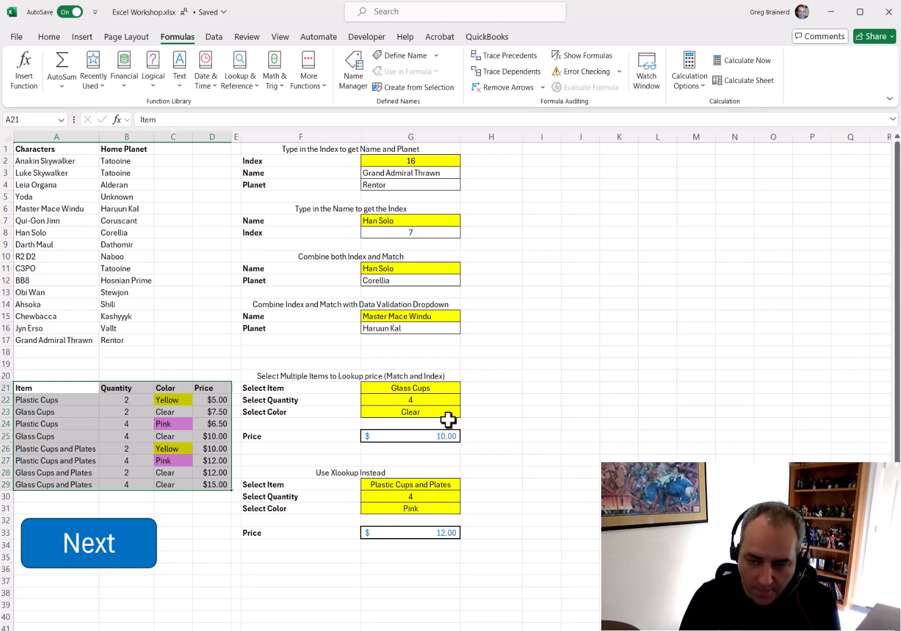
{"action": "left_click", "coordinate": [453, 390]}
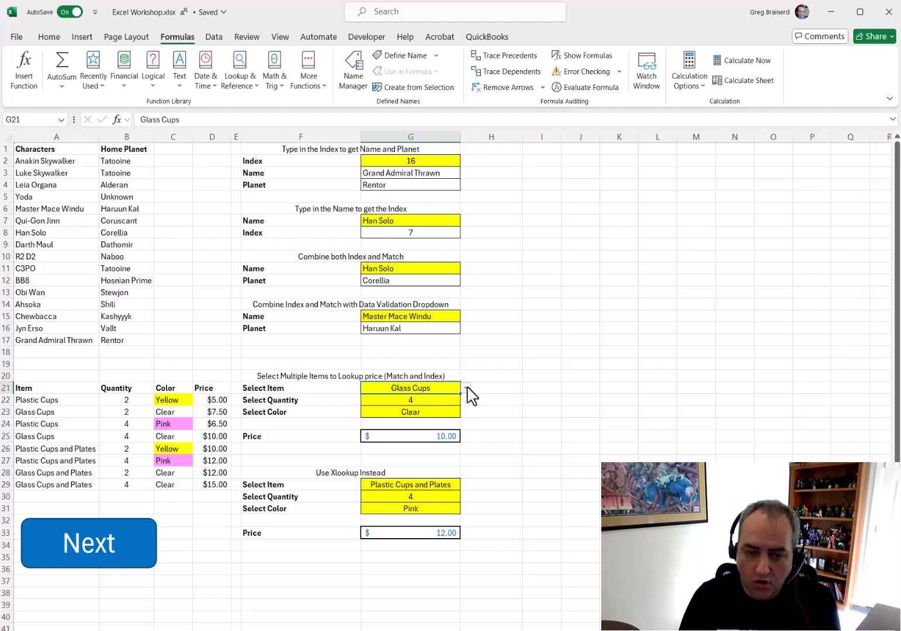
{"action": "left_click", "coordinate": [467, 387]}
{"action": "left_click", "coordinate": [467, 387]}
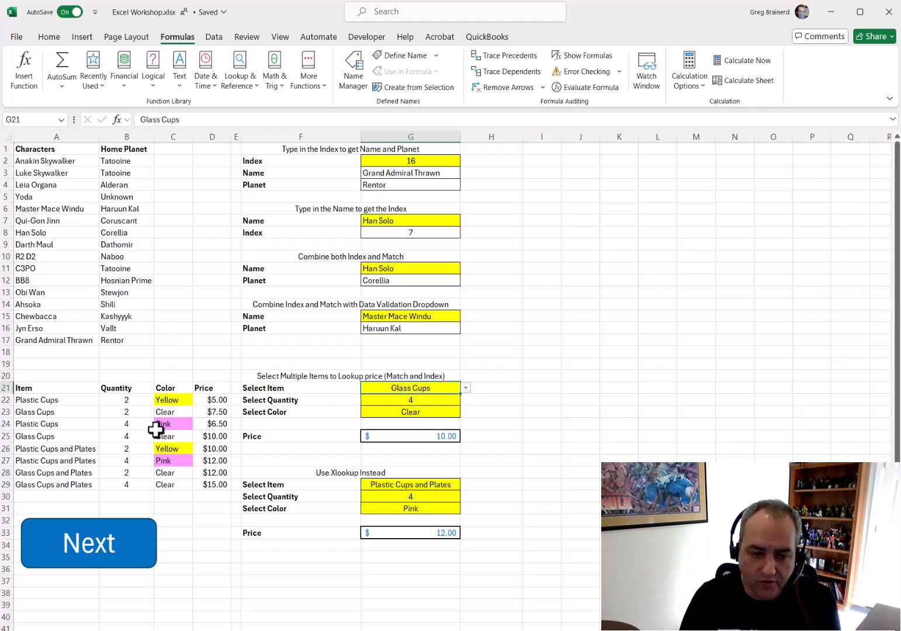
{"action": "left_click_drag", "start_coordinate": [46, 435], "coordinate": [204, 436]}
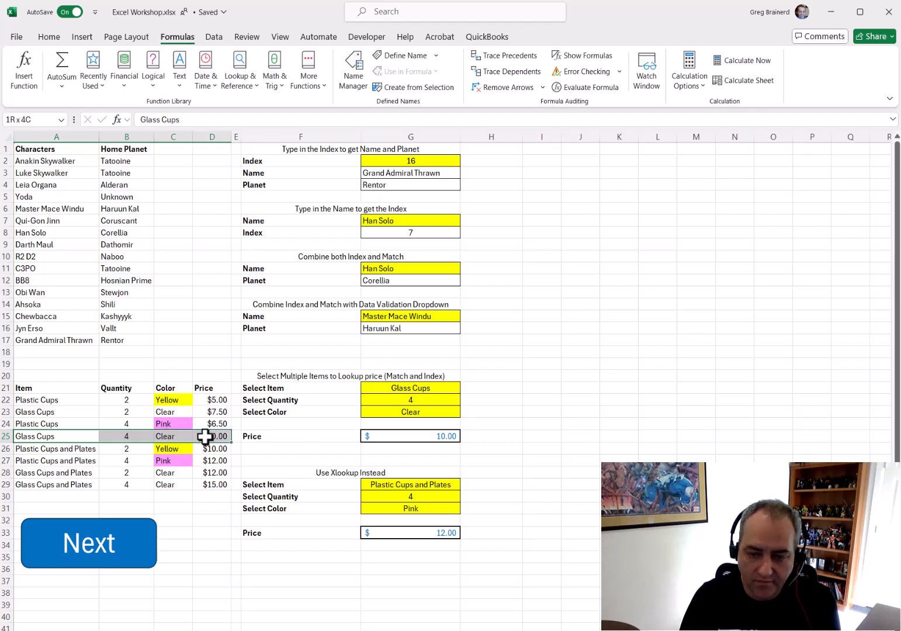
Try Plastic Cups as the item in G21 and compare it with the Plastic Cups rows 22 and 24
{"action": "left_click", "coordinate": [456, 389]}
{"action": "left_click", "coordinate": [466, 388]}
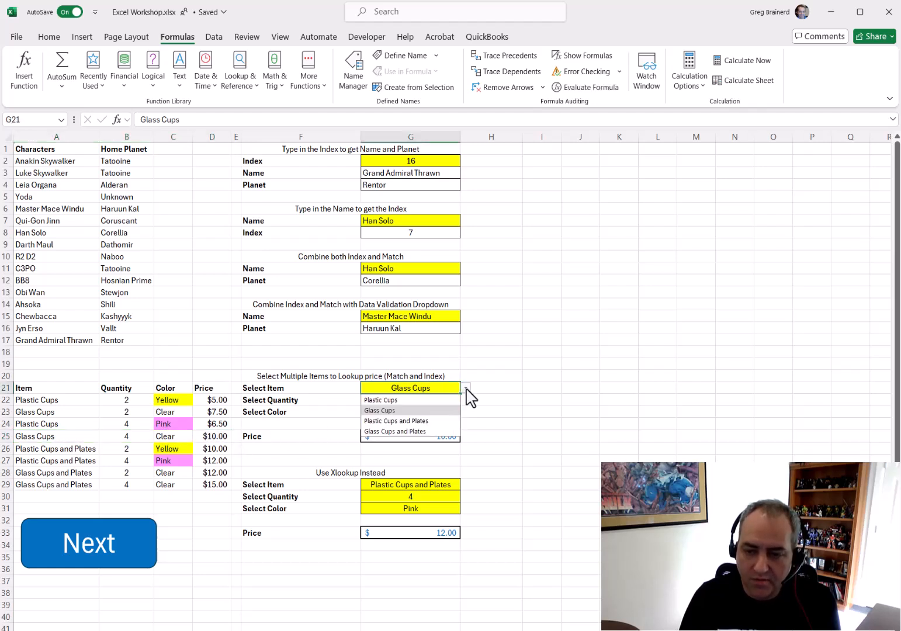
{"action": "left_click", "coordinate": [409, 400]}
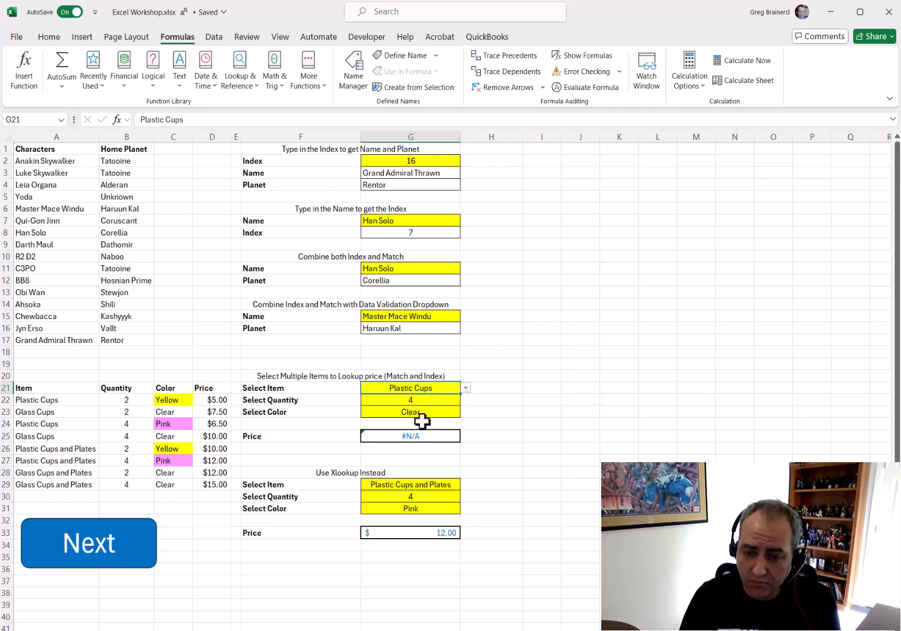
{"action": "left_click", "coordinate": [69, 403]}
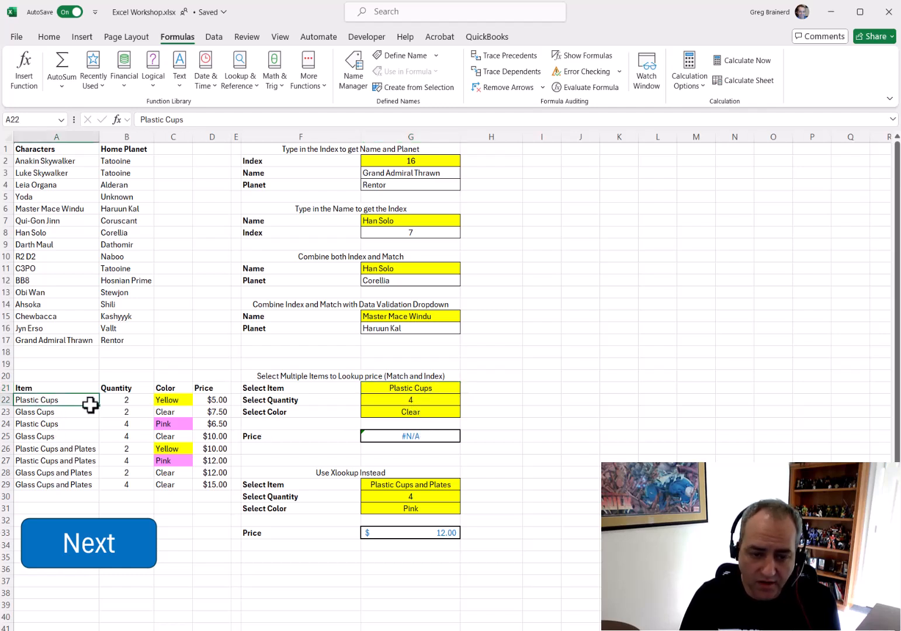
{"action": "left_click_drag", "start_coordinate": [70, 403], "coordinate": [165, 404]}
{"action": "left_click_drag", "start_coordinate": [42, 427], "coordinate": [161, 426]}
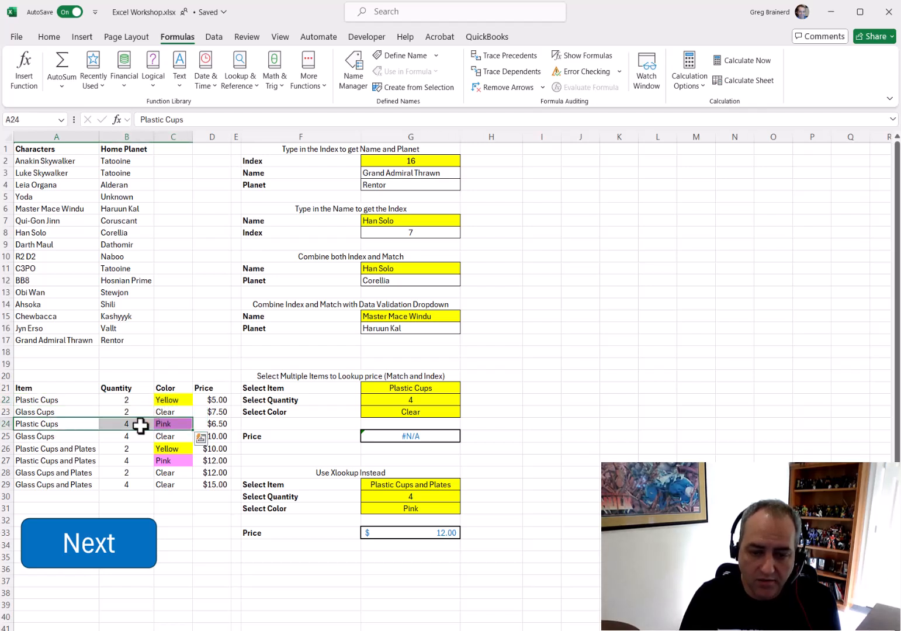
Try Pink as the color in G23 and compare the looked-up price with row 24 of the table
{"action": "left_click", "coordinate": [453, 415]}
{"action": "left_click", "coordinate": [465, 412]}
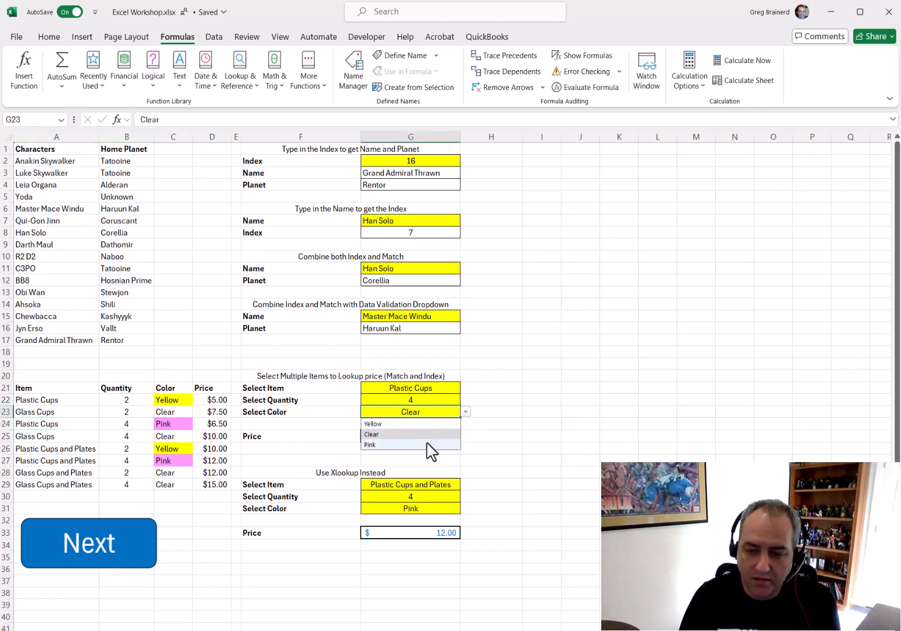
{"action": "left_click", "coordinate": [409, 445]}
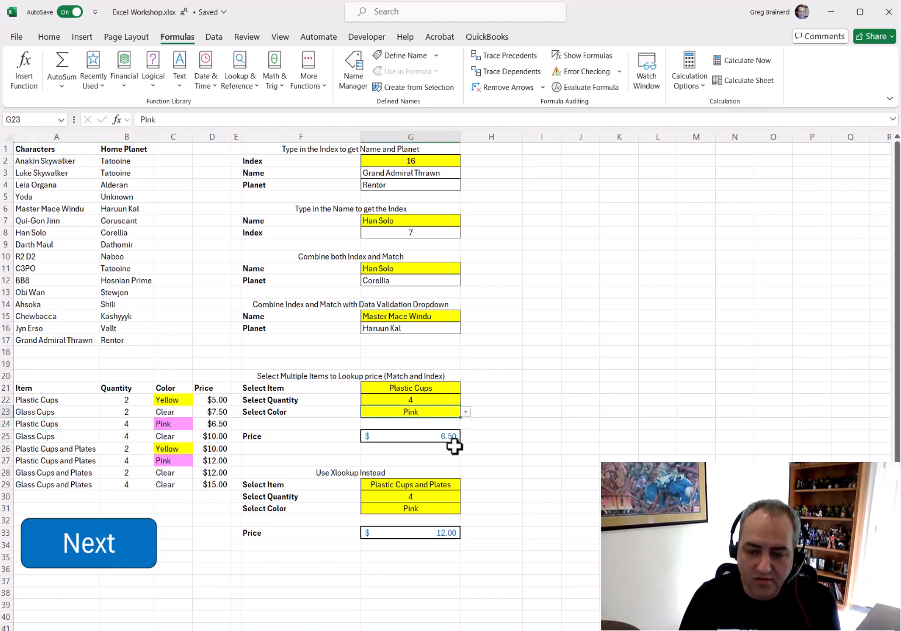
{"action": "left_click_drag", "start_coordinate": [82, 425], "coordinate": [202, 426]}
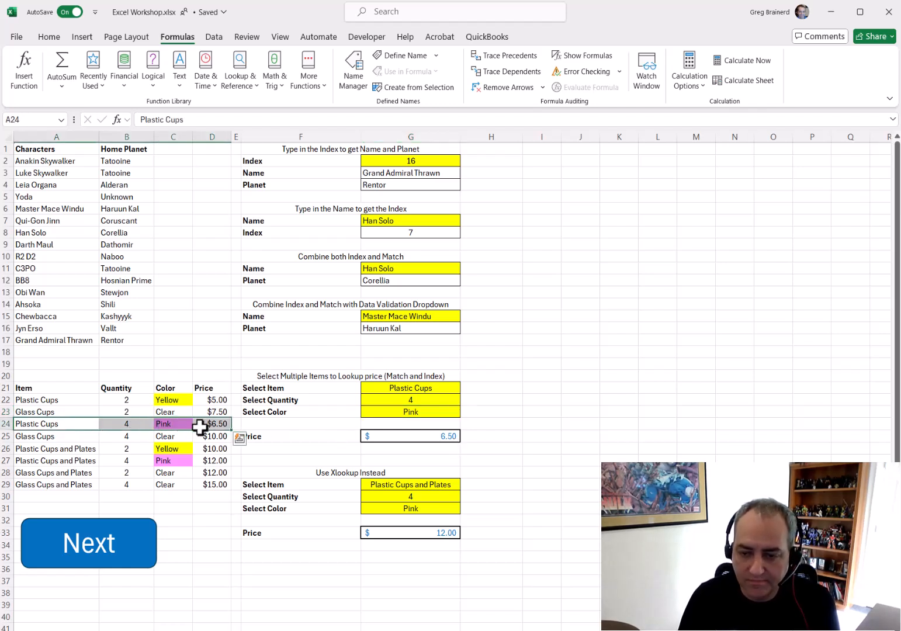
Choose Plastic Cups and Plates as the item in G21 and check the price against table row 27
{"action": "left_click", "coordinate": [453, 390]}
{"action": "left_click", "coordinate": [465, 388]}
{"action": "left_click", "coordinate": [427, 425]}
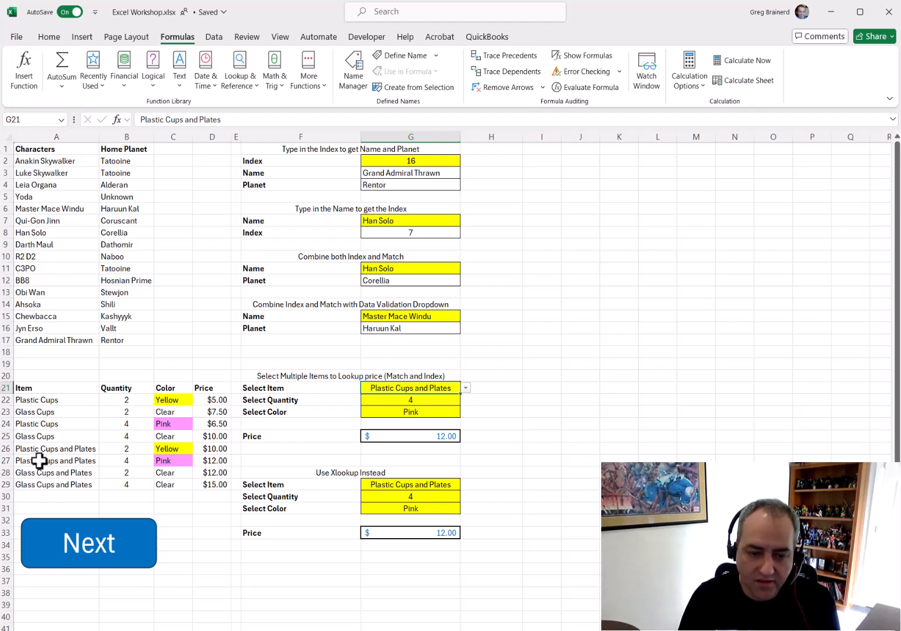
{"action": "left_click_drag", "start_coordinate": [44, 460], "coordinate": [220, 462]}
Choose Yellow as the color in G23
{"action": "left_click", "coordinate": [457, 411]}
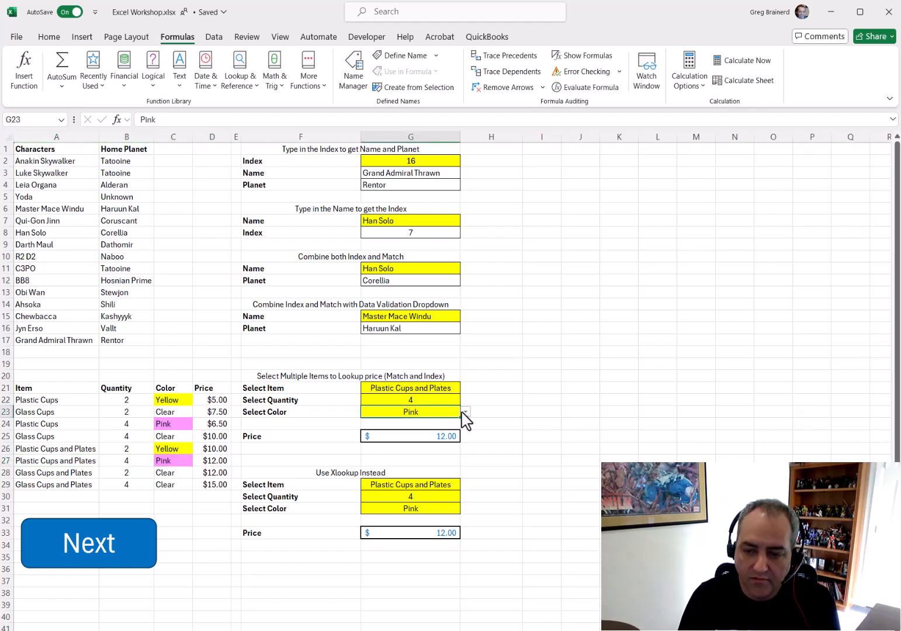
{"action": "left_click", "coordinate": [466, 412]}
{"action": "left_click", "coordinate": [440, 423]}
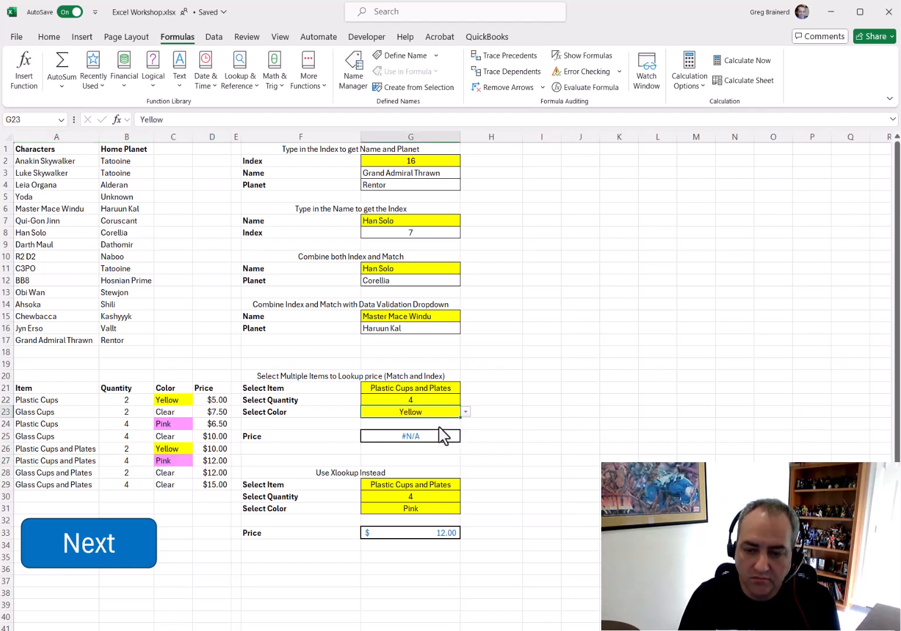
Examine the INDEX formula in G25: its nested multi-criteria MATCH, the G21=A22:A29 condition and the D22:D29 array
{"action": "left_click", "coordinate": [411, 437]}
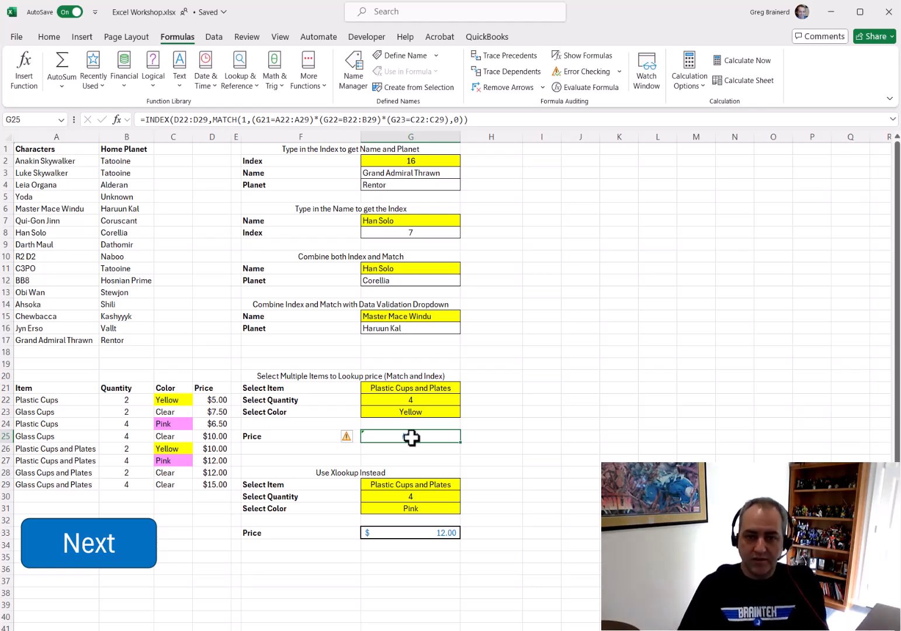
{"action": "left_click_drag", "start_coordinate": [212, 120], "coordinate": [463, 119]}
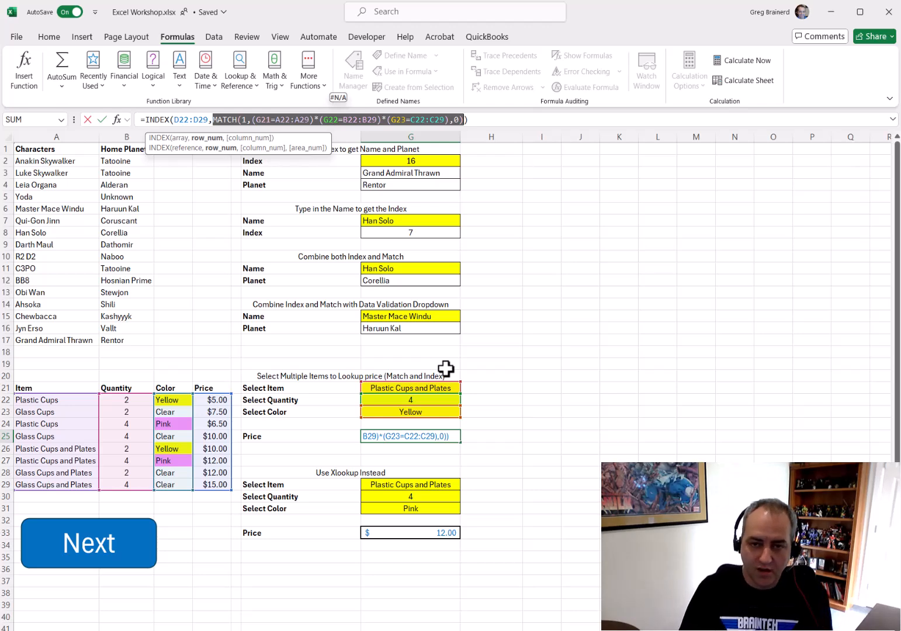
{"action": "left_click", "coordinate": [257, 119]}
{"action": "double_click", "coordinate": [261, 119]}
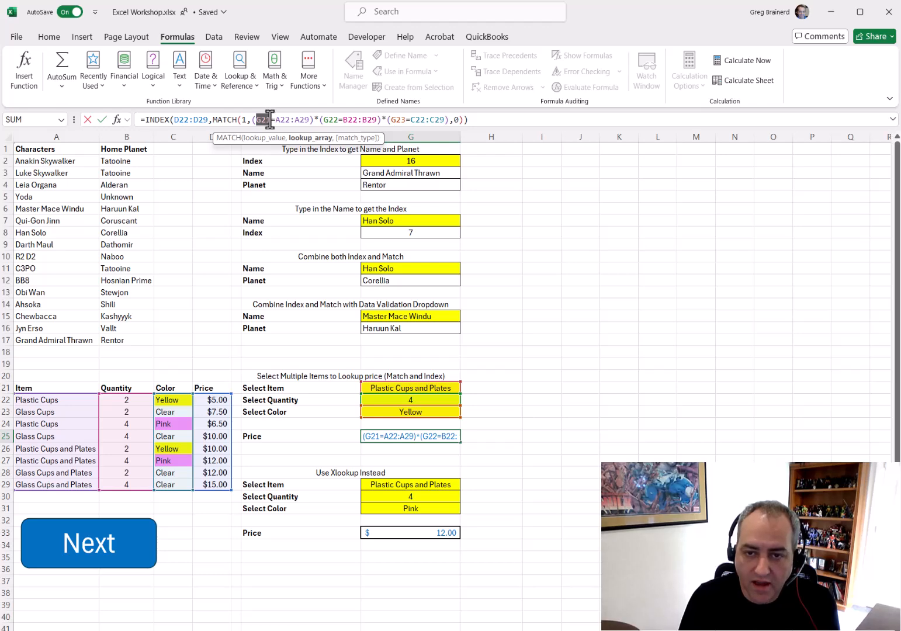
{"action": "left_click_drag", "start_coordinate": [275, 119], "coordinate": [309, 119]}
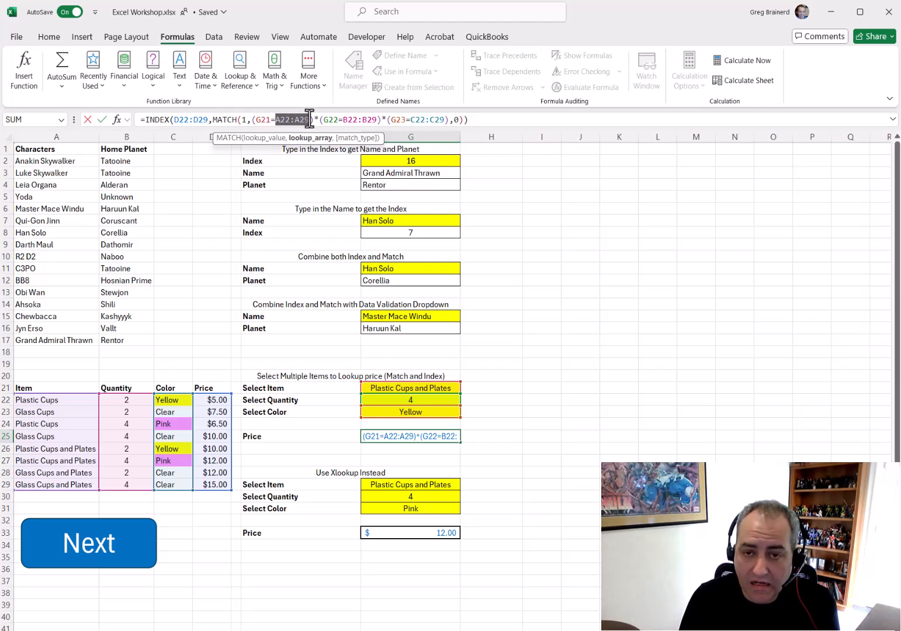
{"action": "left_click_drag", "start_coordinate": [323, 120], "coordinate": [334, 119]}
{"action": "left_click_drag", "start_coordinate": [391, 119], "coordinate": [212, 119]}
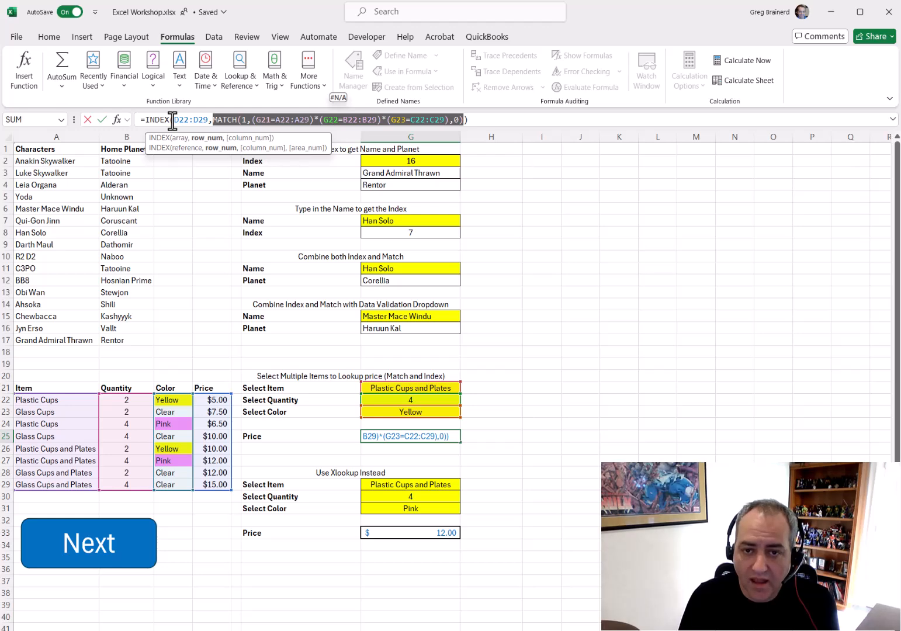
{"action": "left_click_drag", "start_coordinate": [172, 119], "coordinate": [208, 115]}
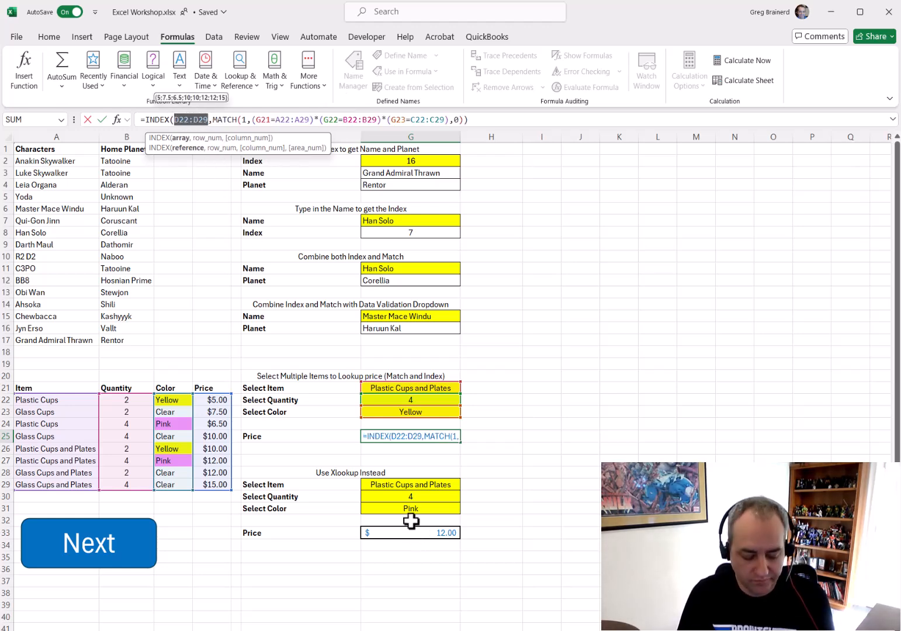
{"action": "key", "text": "Escape"}
Choose 2 as the quantity in G22 for the INDEX and MATCH price lookup
{"action": "left_click", "coordinate": [410, 484]}
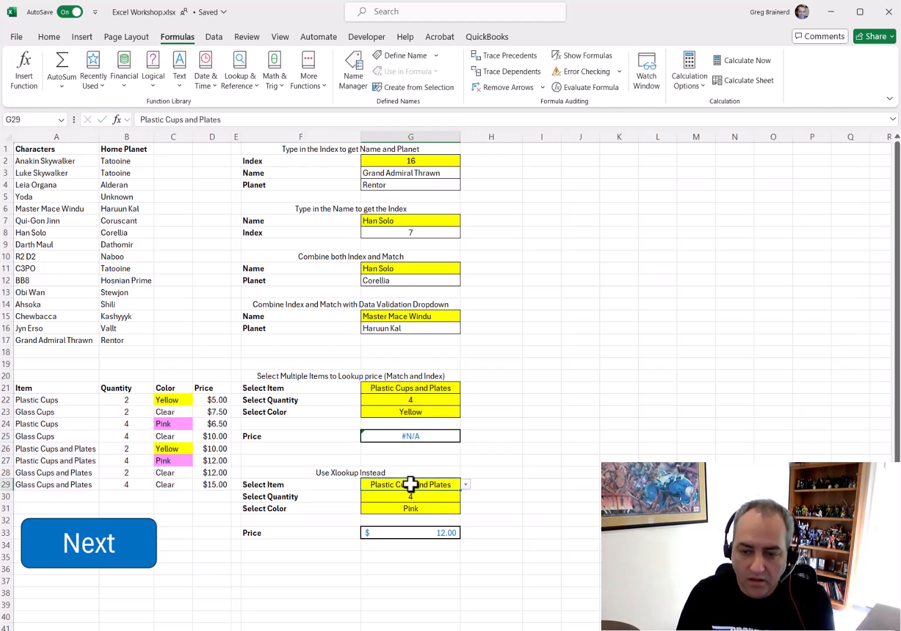
{"action": "left_click", "coordinate": [455, 412]}
{"action": "left_click", "coordinate": [465, 413]}
{"action": "left_click", "coordinate": [456, 400]}
{"action": "left_click", "coordinate": [466, 400]}
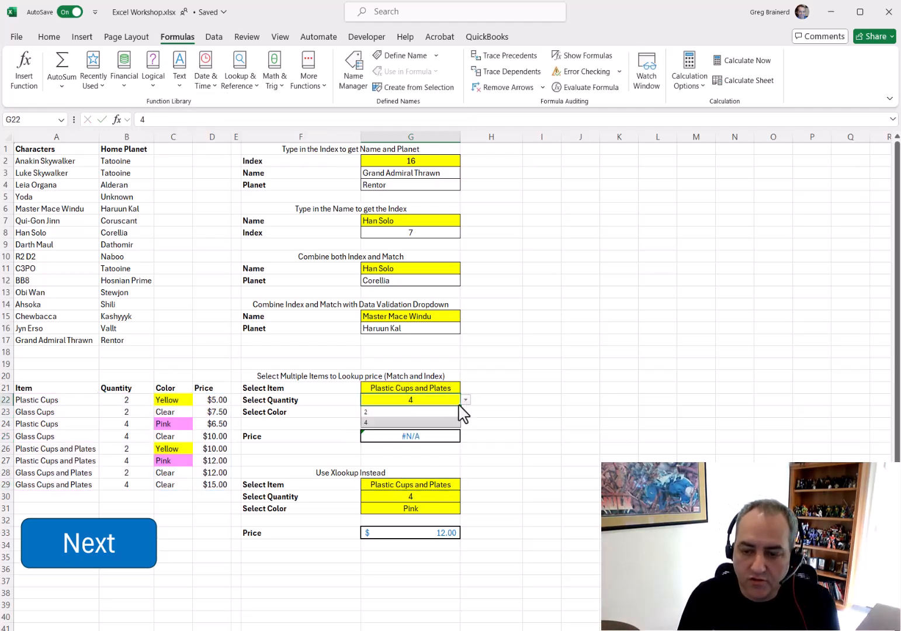
{"action": "left_click", "coordinate": [439, 411]}
{"action": "left_click", "coordinate": [488, 460]}
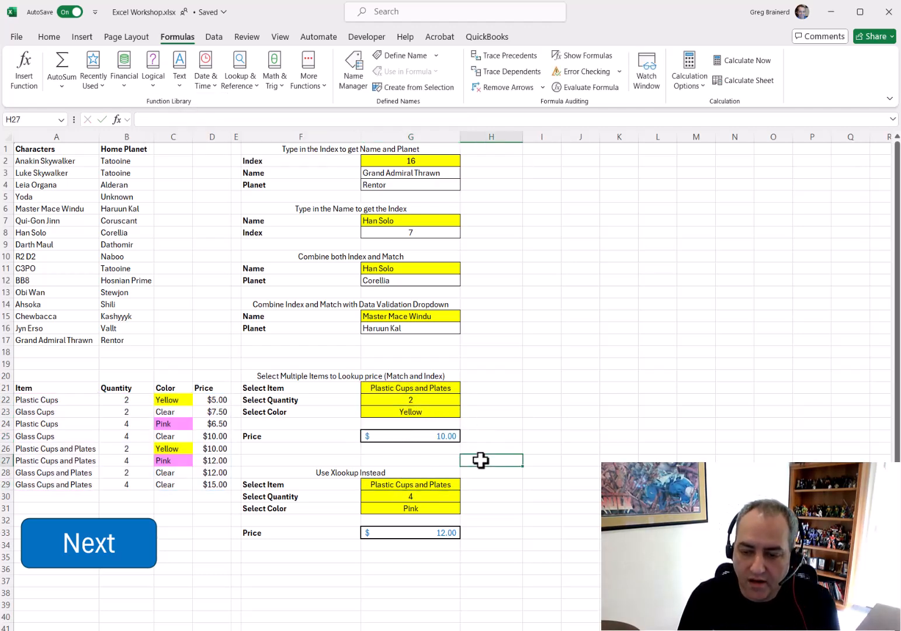
Review the item, quantity and color cells G29:G31 and the XLOOKUP price formula in G33
{"action": "left_click", "coordinate": [437, 484]}
{"action": "left_click", "coordinate": [432, 495]}
{"action": "left_click", "coordinate": [433, 509]}
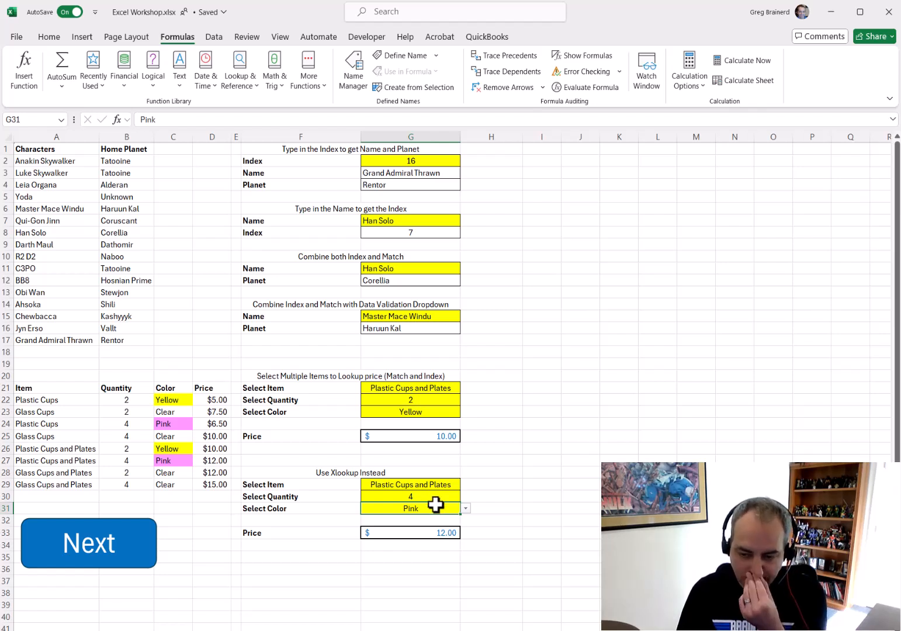
{"action": "left_click", "coordinate": [443, 533]}
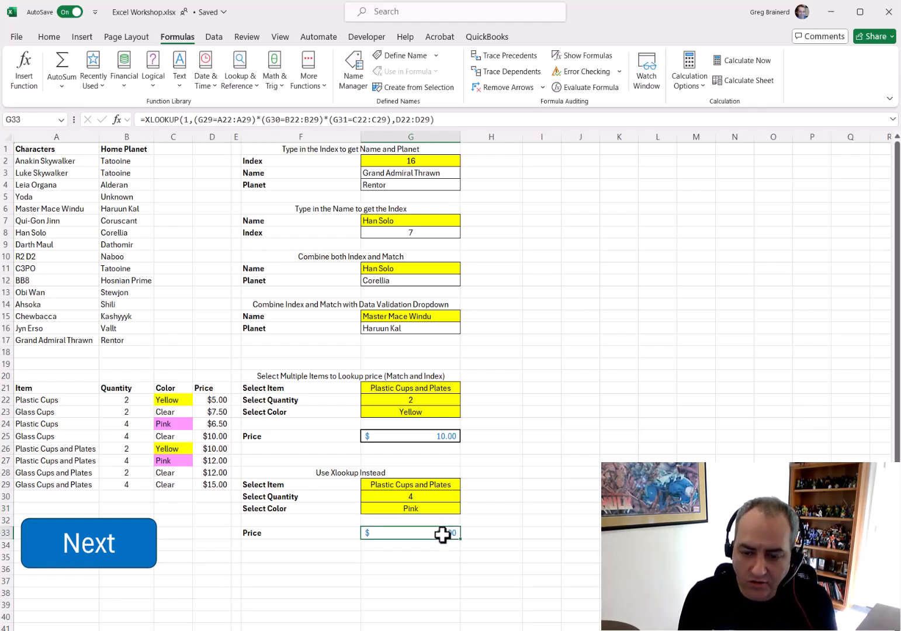
Choose Plastic Cups as the item in G29 and check the XLOOKUP price against table row 24
{"action": "left_click", "coordinate": [447, 484]}
{"action": "left_click", "coordinate": [466, 484]}
{"action": "left_click", "coordinate": [417, 494]}
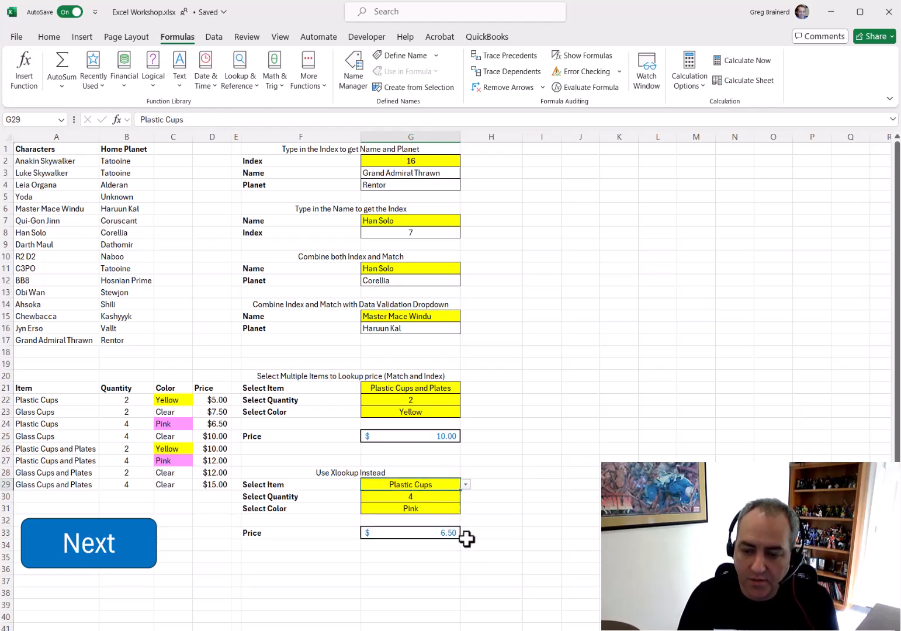
{"action": "left_click_drag", "start_coordinate": [220, 425], "coordinate": [26, 423]}
Examine the multi-criteria lookup array and the D22:D29 return array of the XLOOKUP formula in G33
{"action": "left_click", "coordinate": [448, 533]}
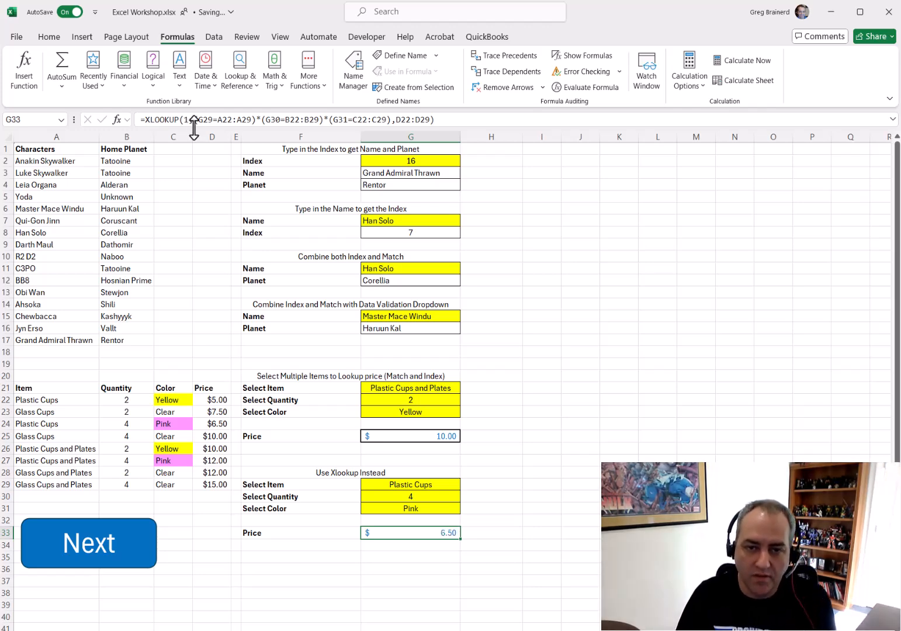
{"action": "left_click_drag", "start_coordinate": [193, 119], "coordinate": [391, 120]}
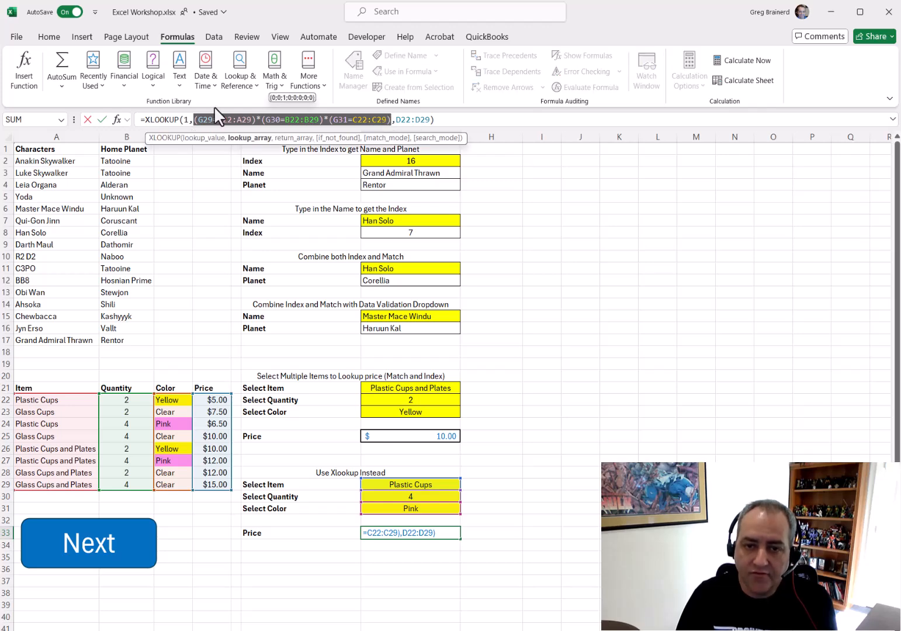
{"action": "left_click_drag", "start_coordinate": [398, 120], "coordinate": [428, 119]}
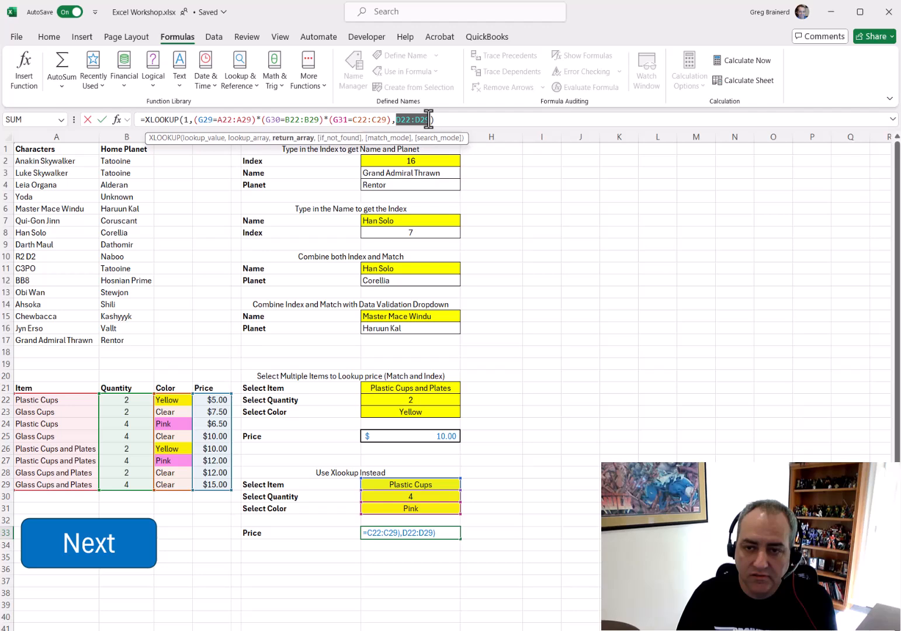